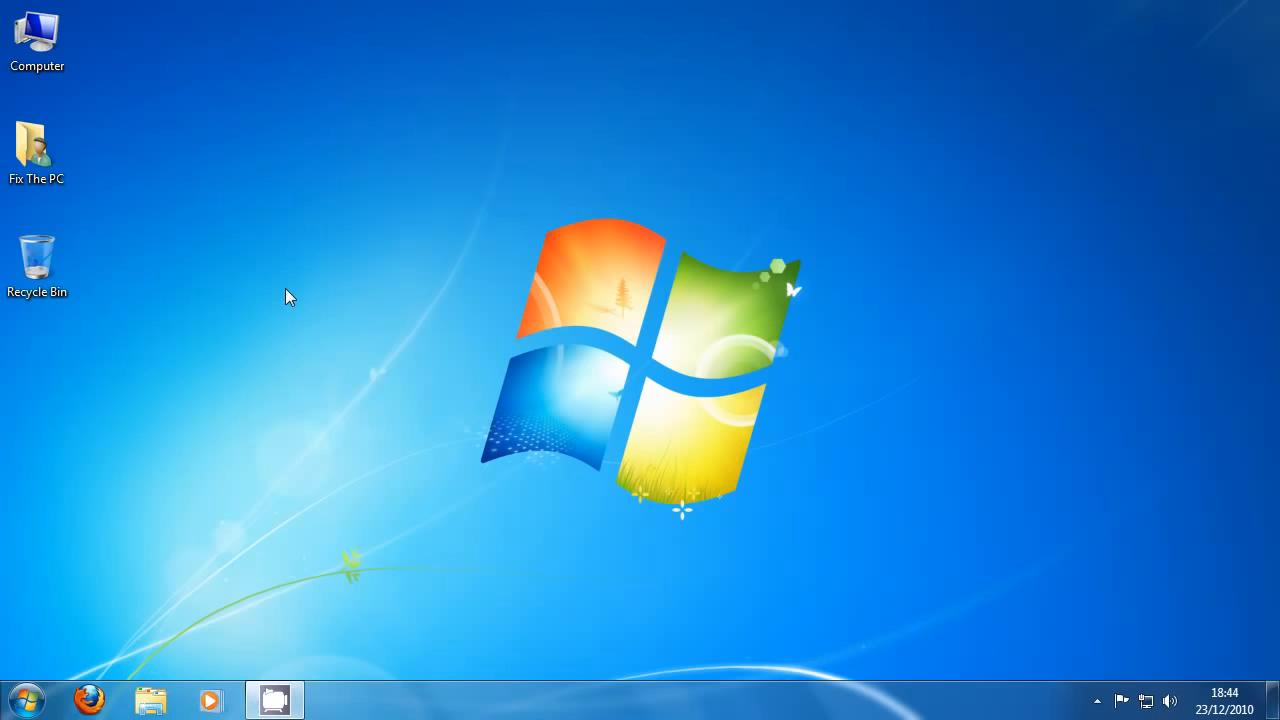
Open CCleaner and move its window slightly higher on the desktop.
{"action": "left_click", "coordinate": [27, 700]}
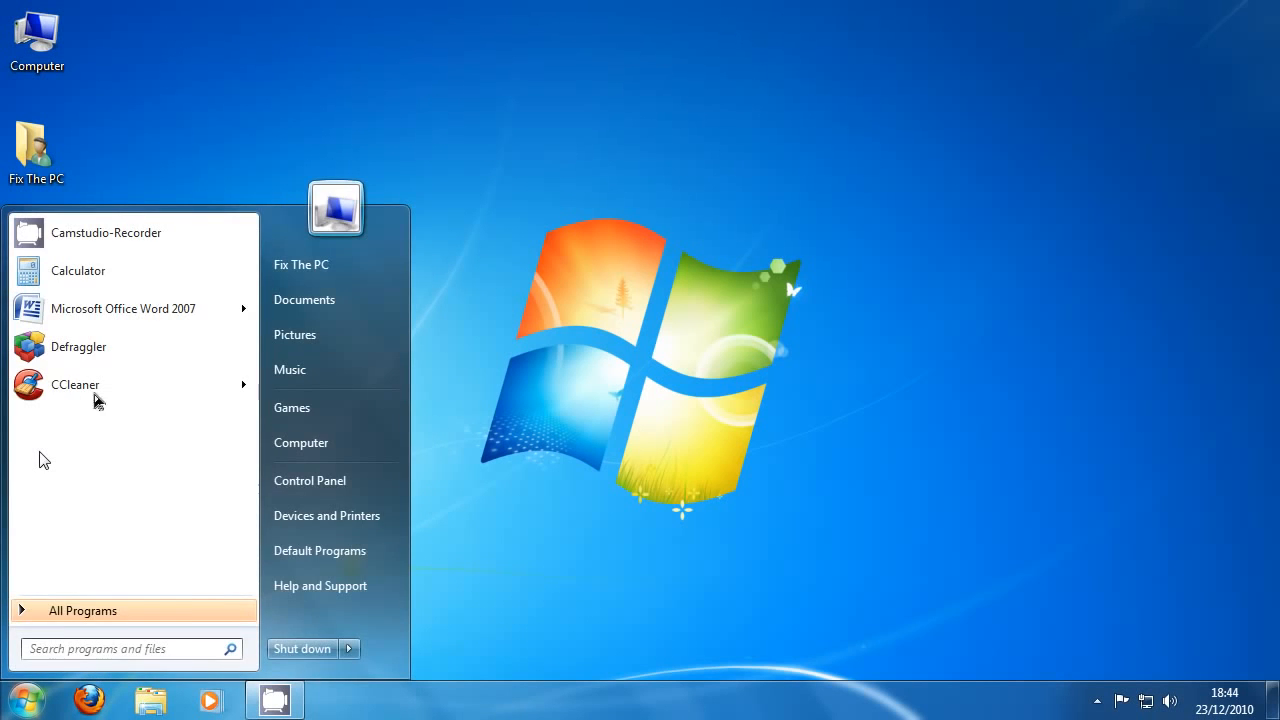
{"action": "left_click", "coordinate": [94, 392]}
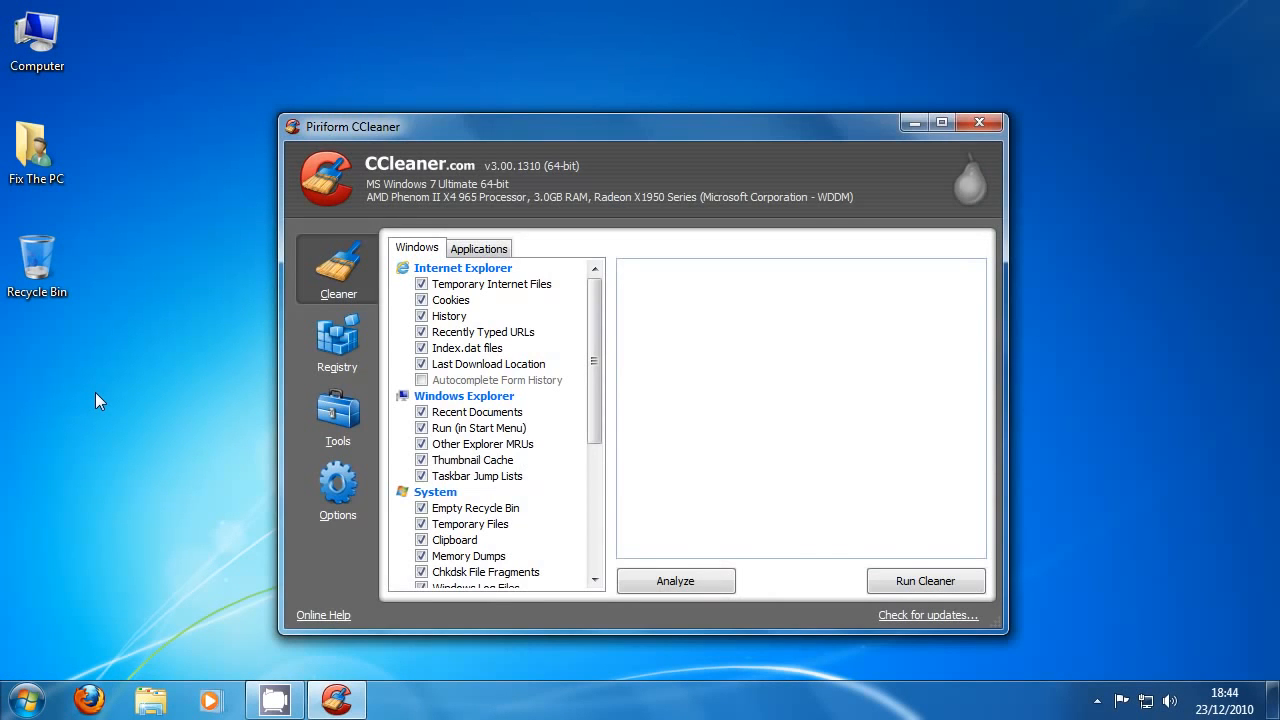
{"action": "left_click_drag", "start_coordinate": [561, 130], "coordinate": [541, 100]}
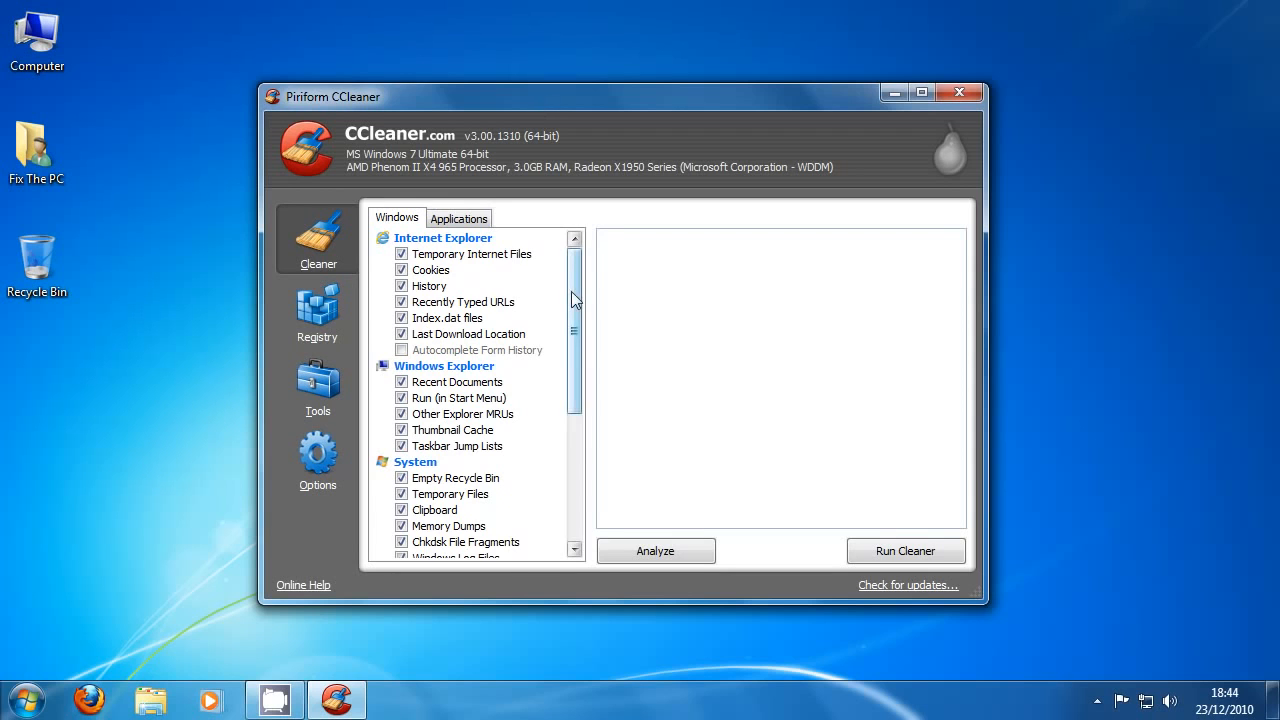
Check the Windows and Applications cleaning categories and analyze the system for files to remove.
{"action": "left_click_drag", "start_coordinate": [574, 300], "coordinate": [466, 244]}
{"action": "left_click_drag", "start_coordinate": [568, 323], "coordinate": [441, 226]}
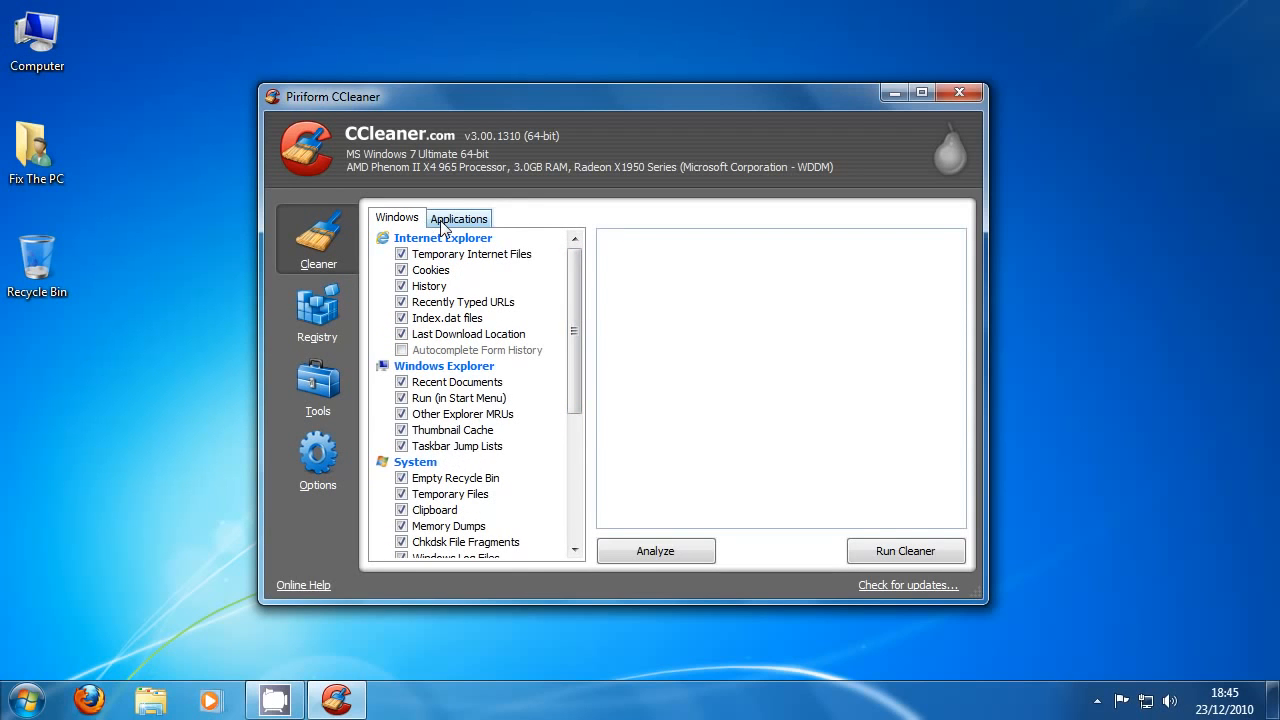
{"action": "left_click", "coordinate": [457, 220]}
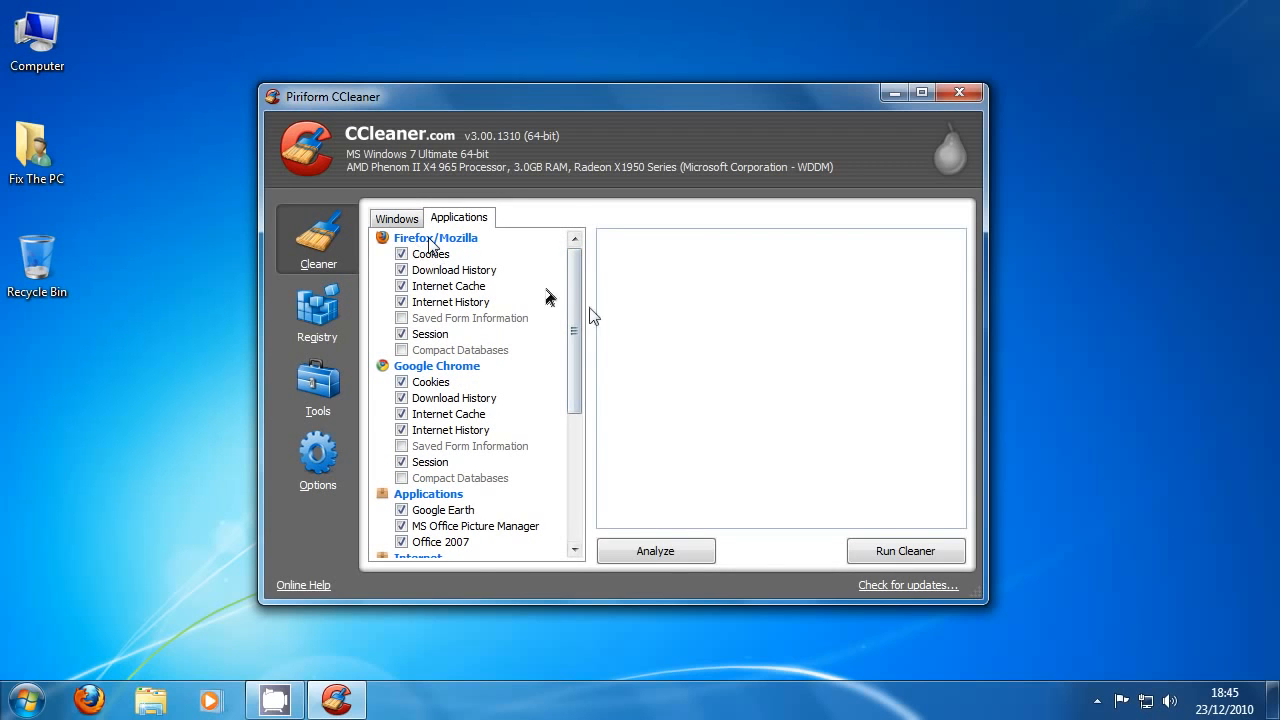
{"action": "left_click_drag", "start_coordinate": [577, 284], "coordinate": [491, 294]}
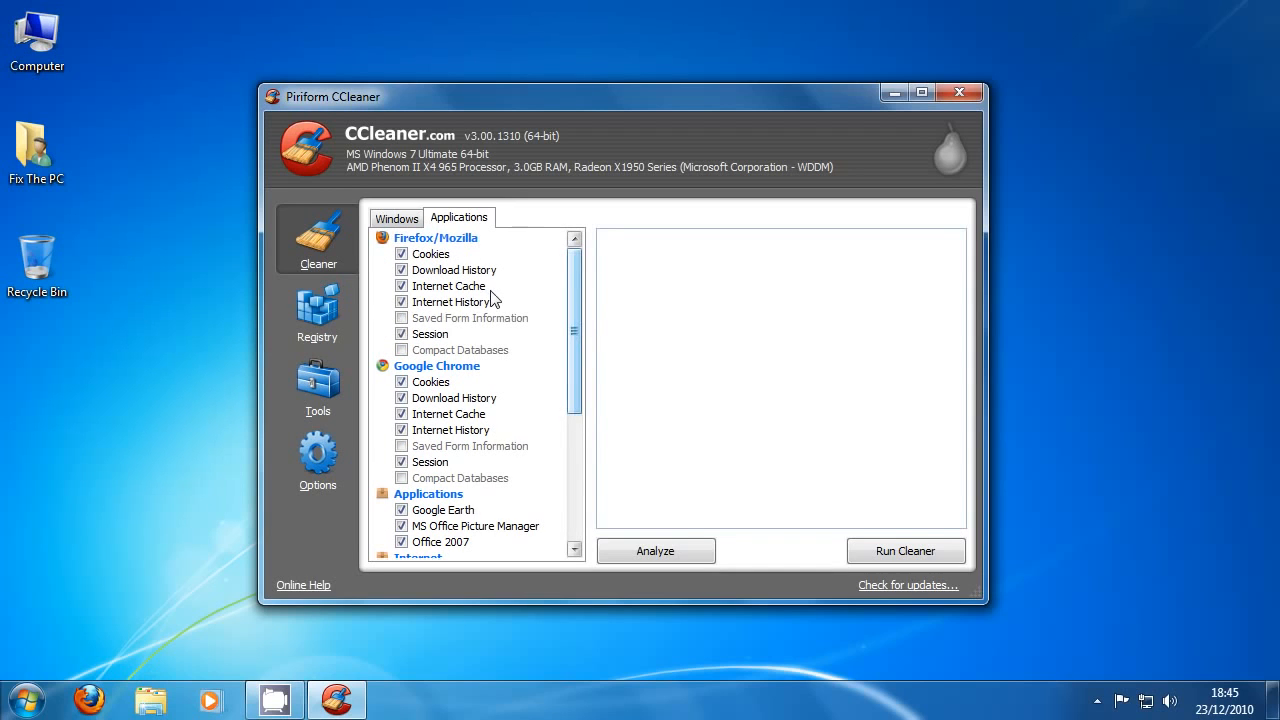
{"action": "left_click", "coordinate": [401, 255]}
{"action": "left_click", "coordinate": [396, 219]}
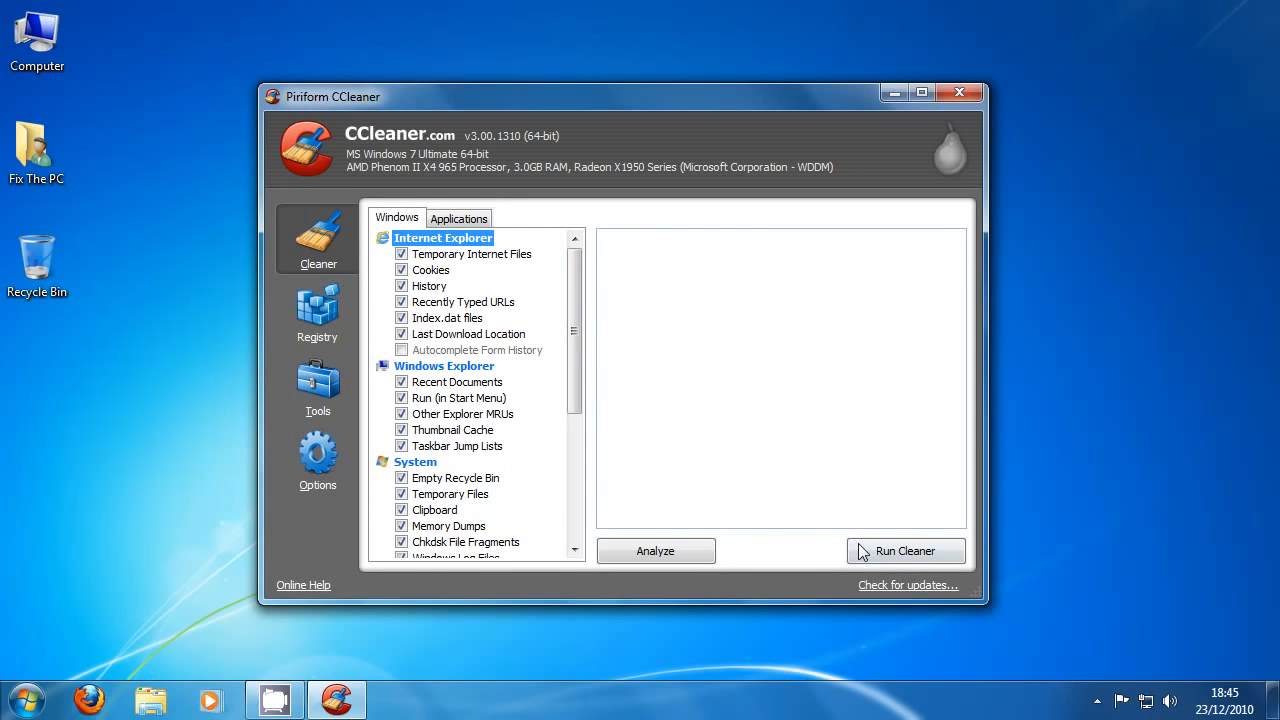
{"action": "left_click", "coordinate": [668, 553]}
{"action": "left_click_drag", "start_coordinate": [607, 264], "coordinate": [875, 414]}
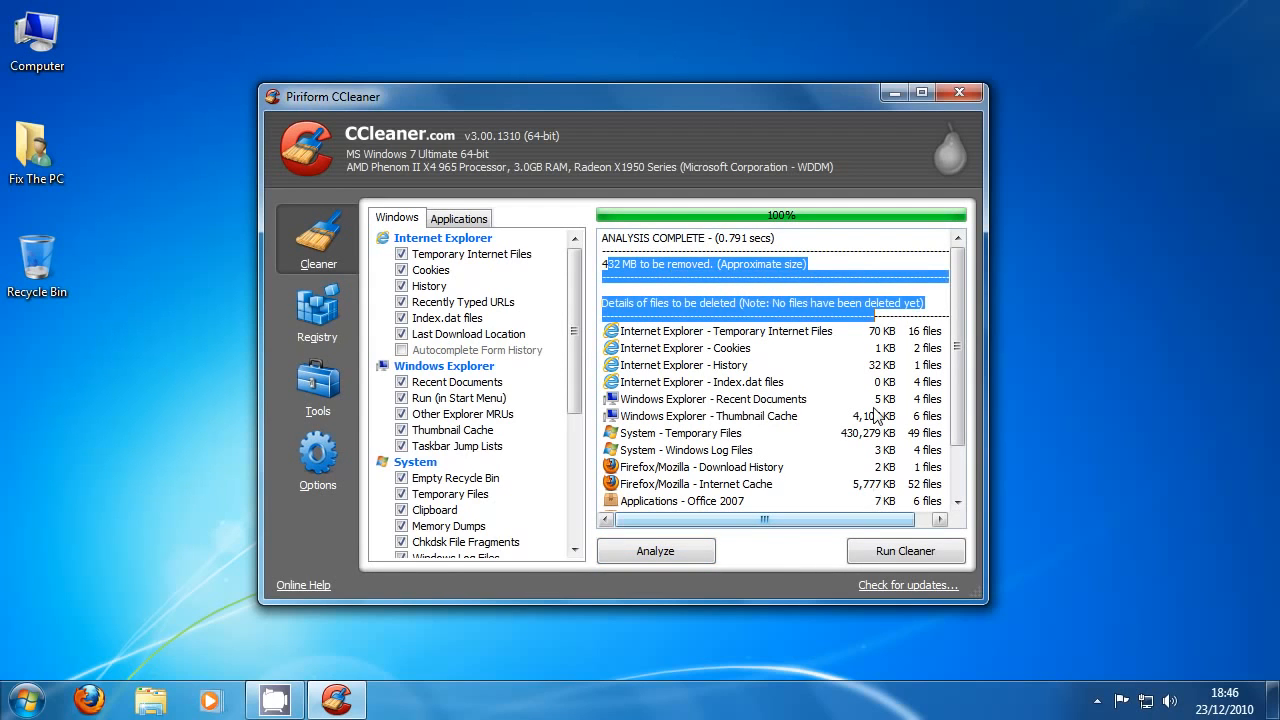
{"action": "left_click", "coordinate": [875, 484]}
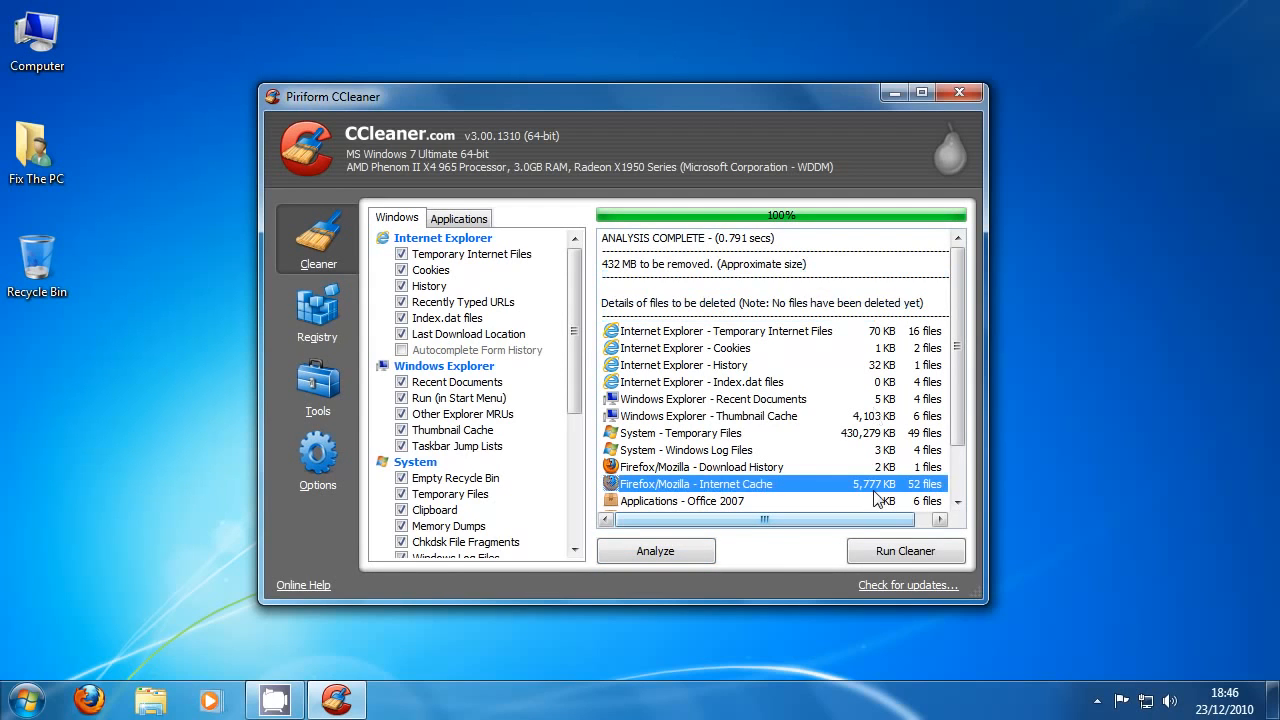
Run the cleaner, approving permanent file deletion, and review the details of the deleted files.
{"action": "left_click", "coordinate": [898, 556]}
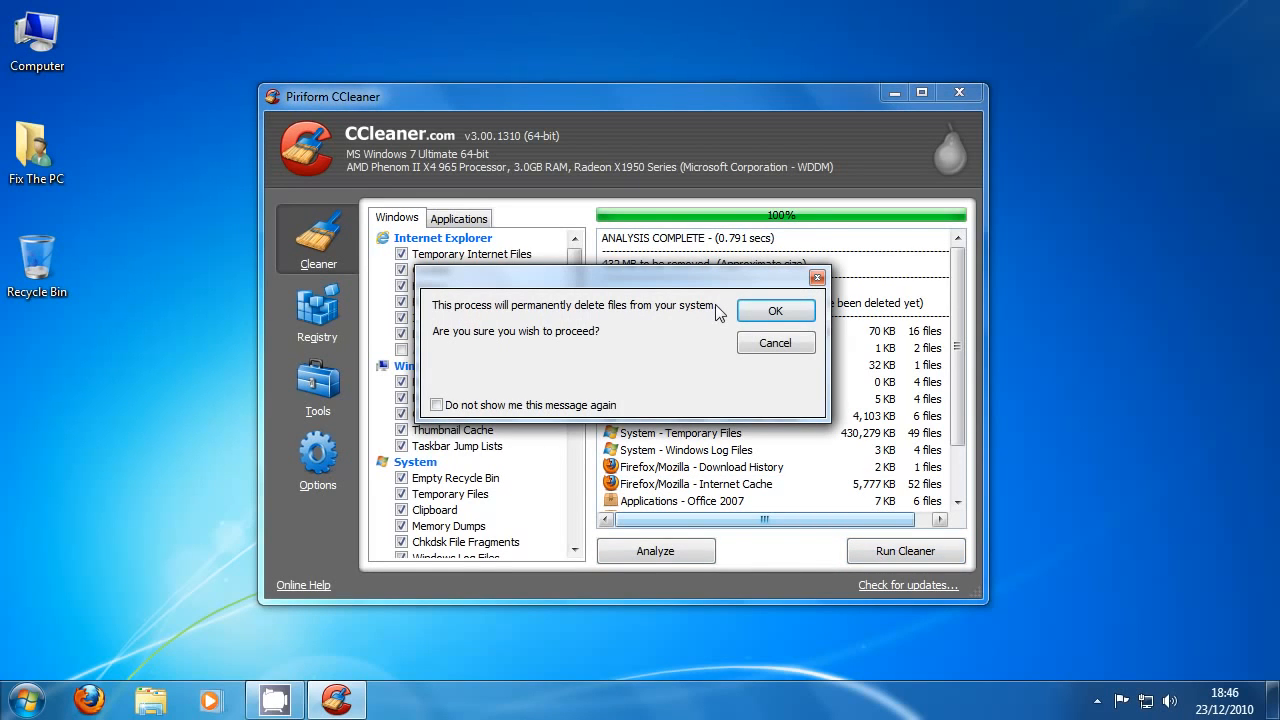
{"action": "left_click_drag", "start_coordinate": [502, 305], "coordinate": [496, 360]}
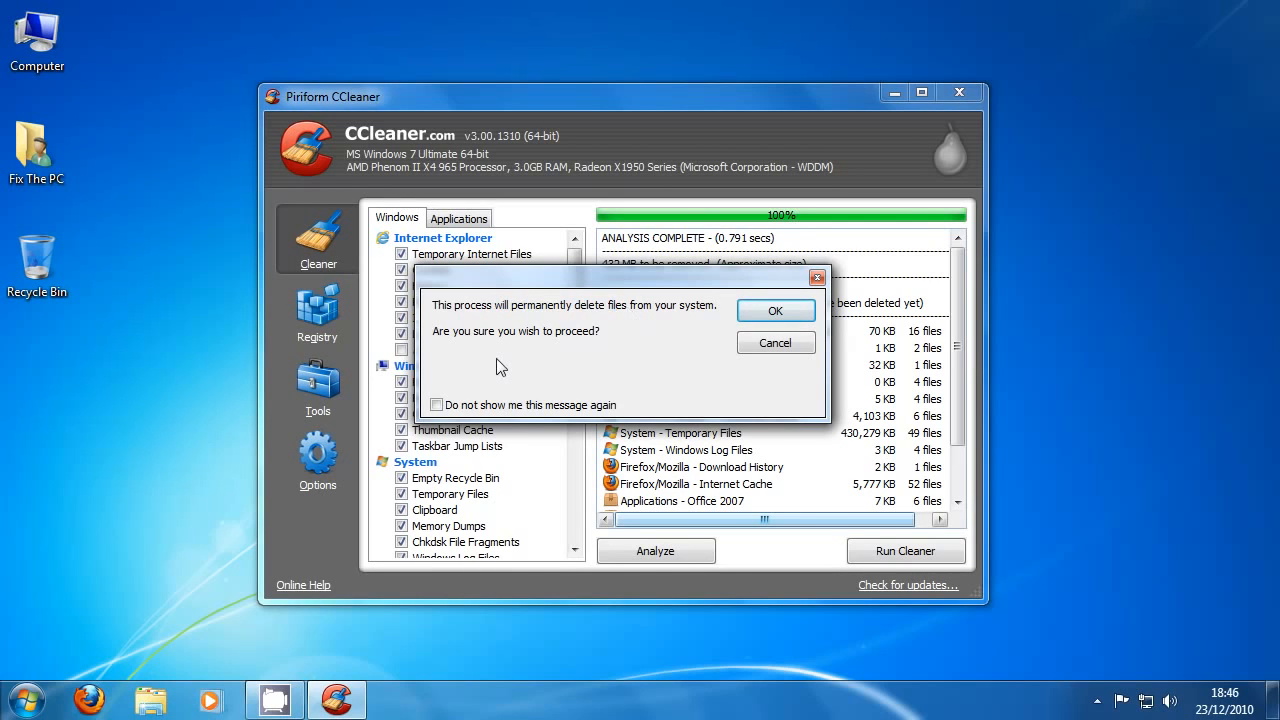
{"action": "left_click", "coordinate": [765, 311]}
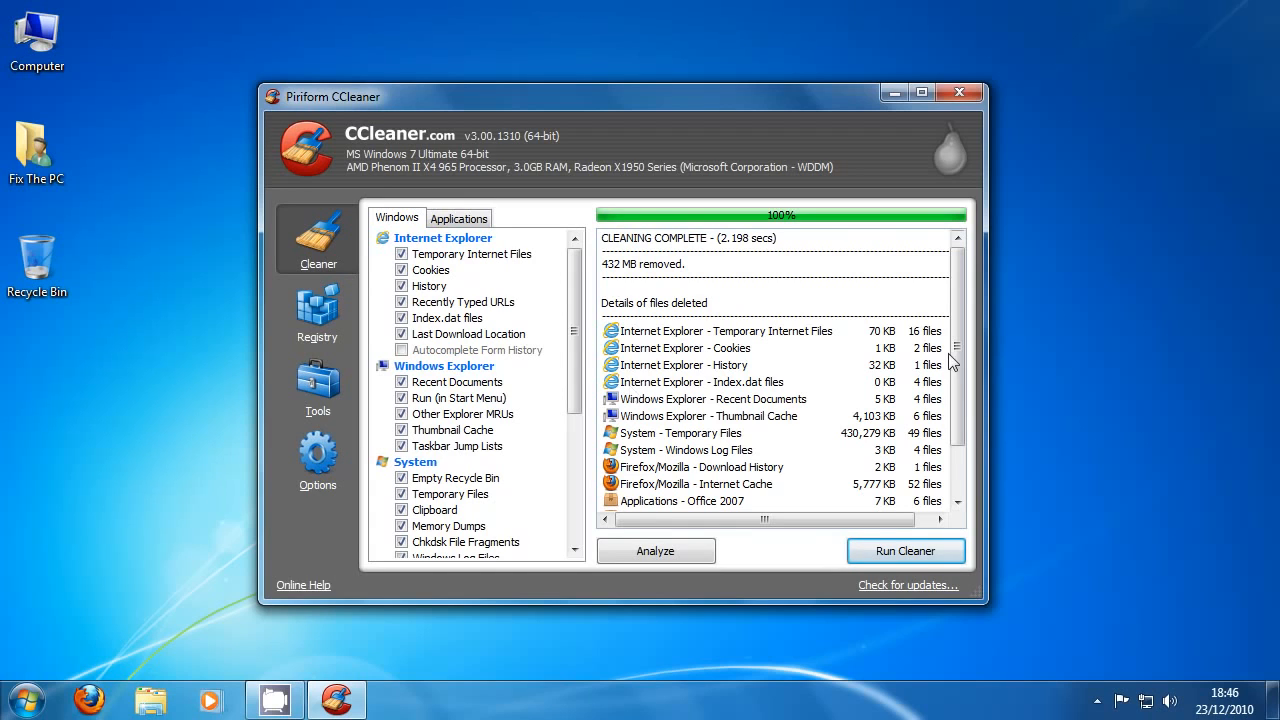
{"action": "left_click_drag", "start_coordinate": [952, 362], "coordinate": [908, 325]}
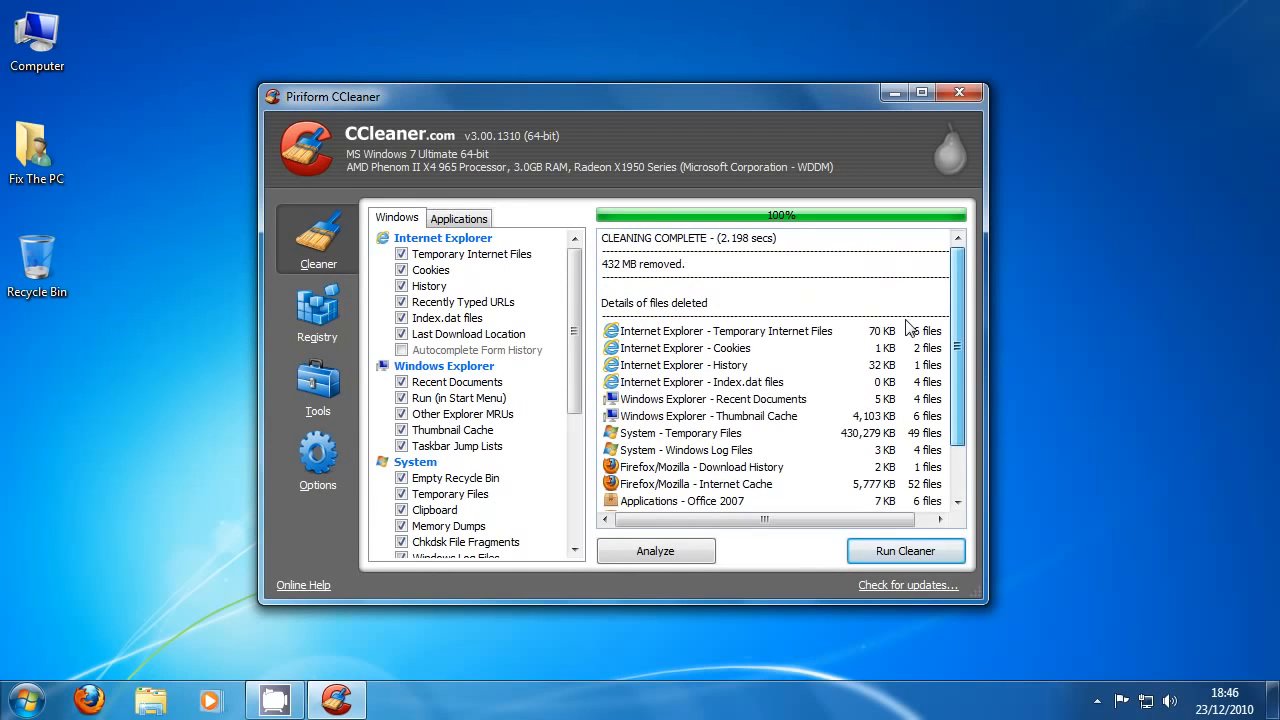
{"action": "left_click_drag", "start_coordinate": [601, 265], "coordinate": [686, 273]}
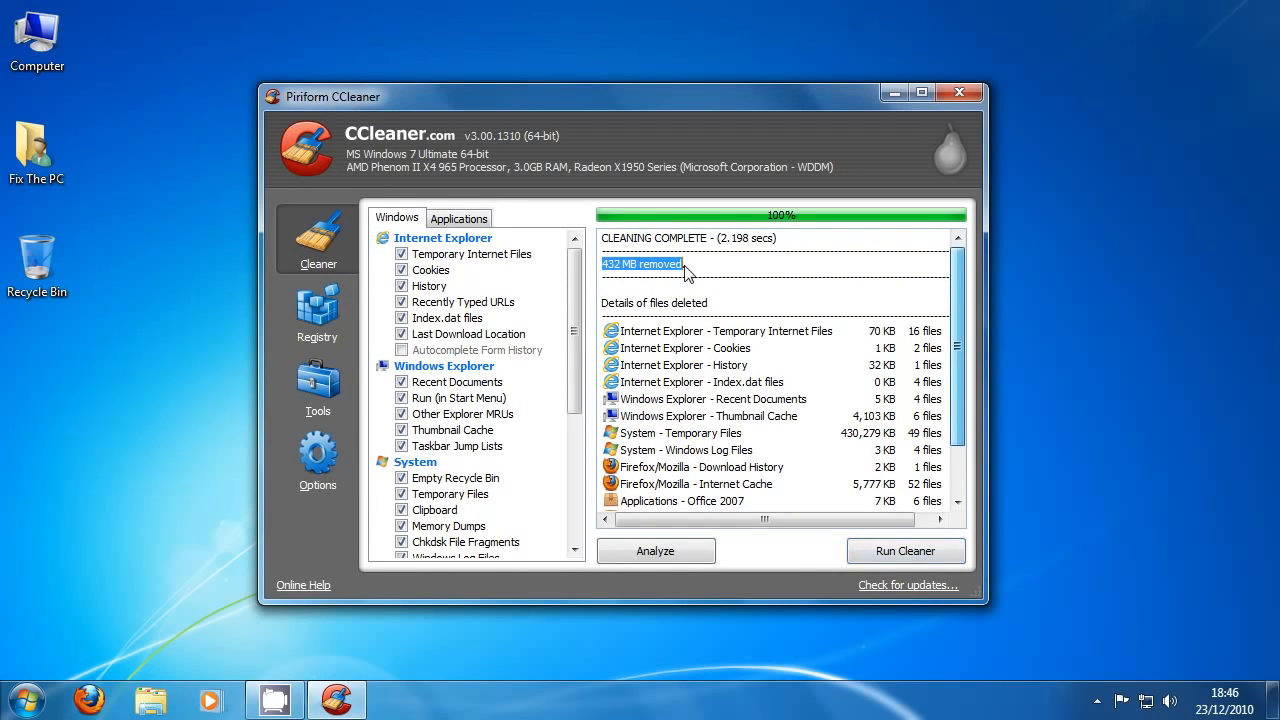
{"action": "left_click", "coordinate": [701, 274]}
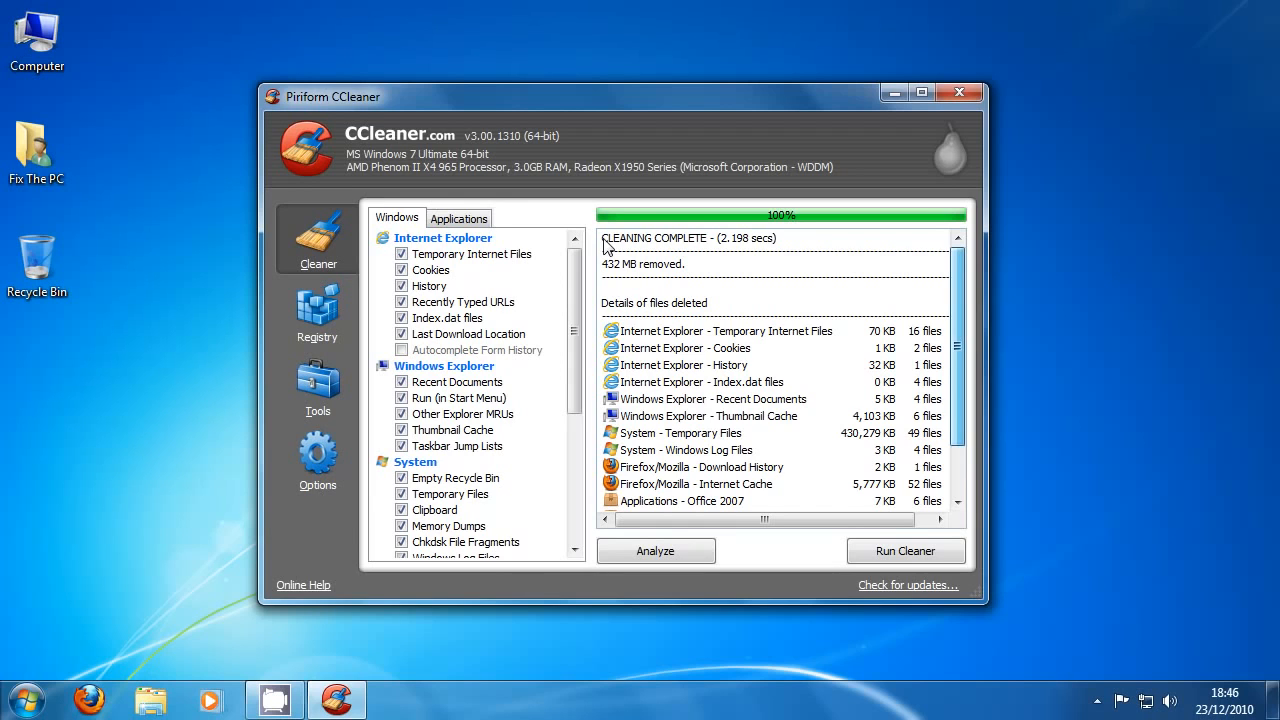
{"action": "left_click", "coordinate": [700, 416]}
{"action": "scroll", "coordinate": [961, 426], "scroll_direction": "down", "scroll_amount": 2}
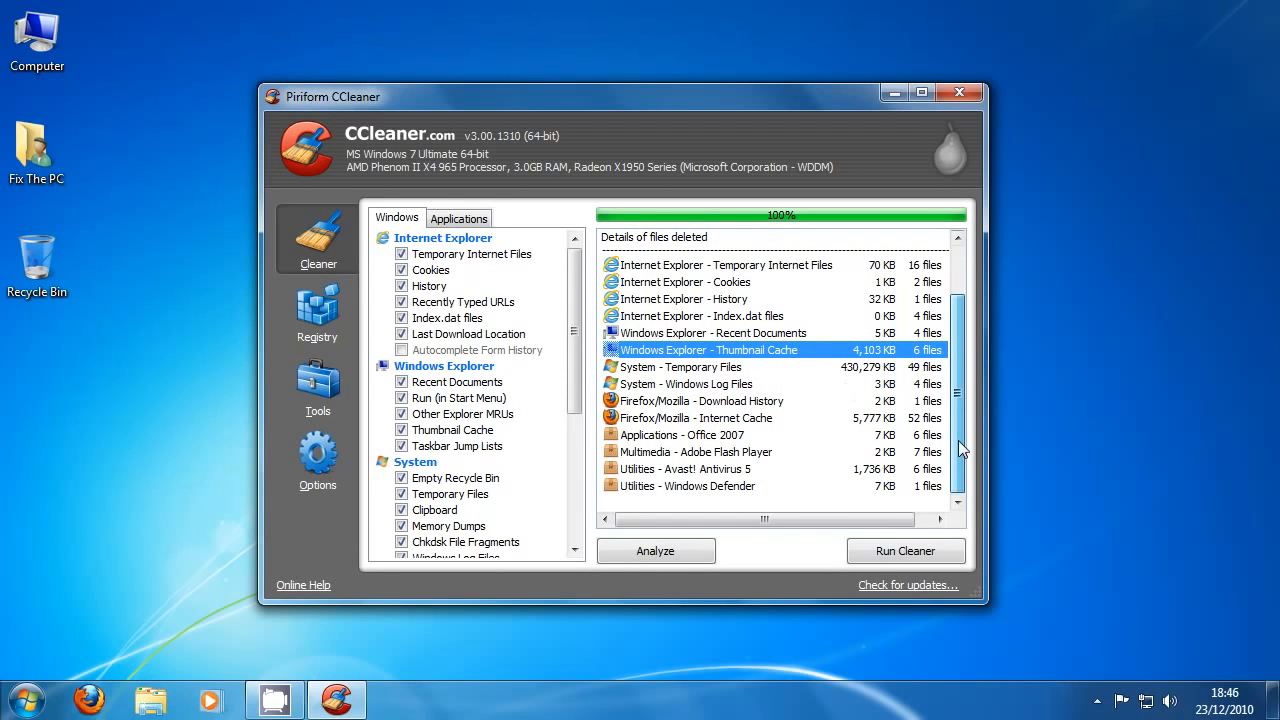
Scan the registry with all Registry Integrity categories selected and start fixing the selected issues.
{"action": "left_click", "coordinate": [323, 306]}
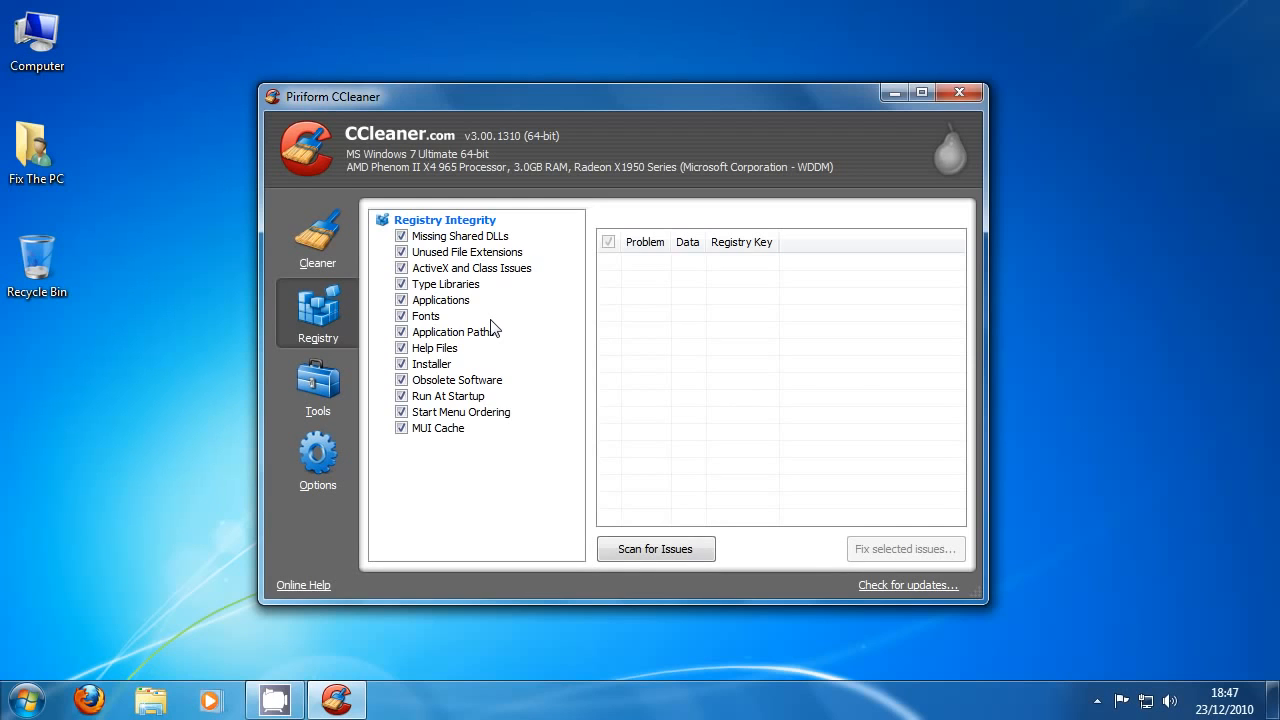
{"action": "left_click", "coordinate": [668, 548]}
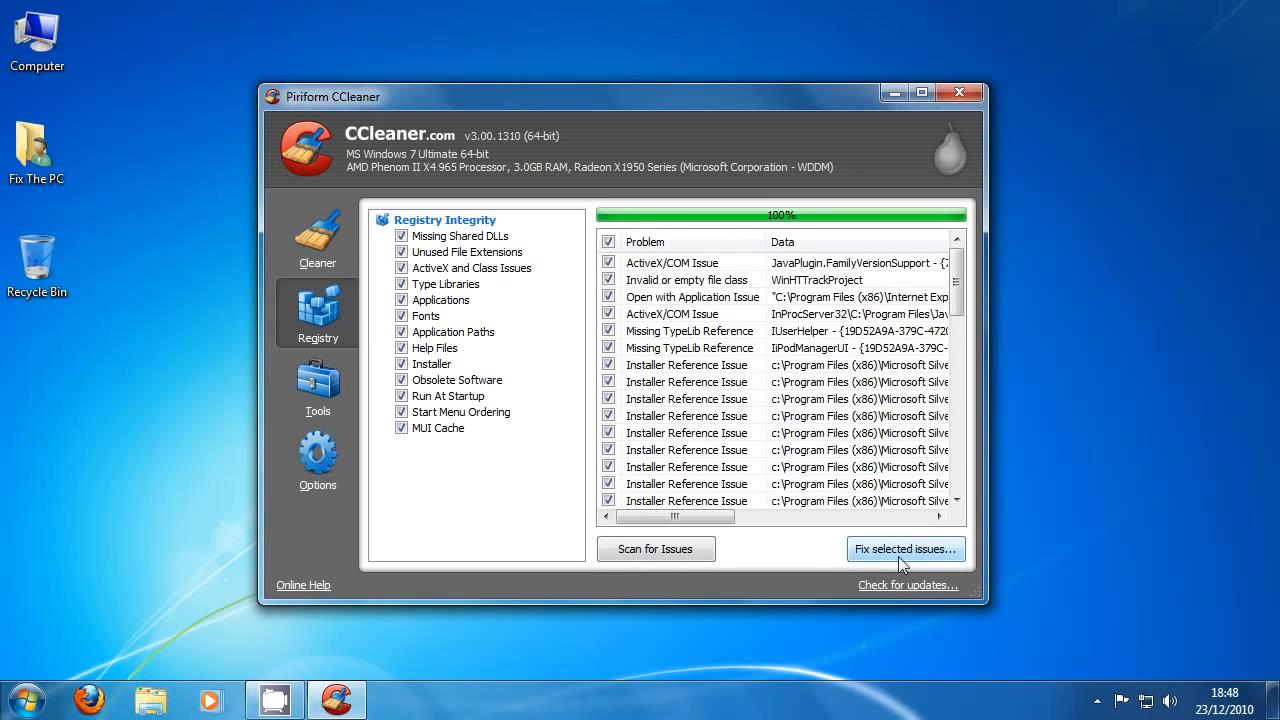
{"action": "left_click", "coordinate": [896, 549]}
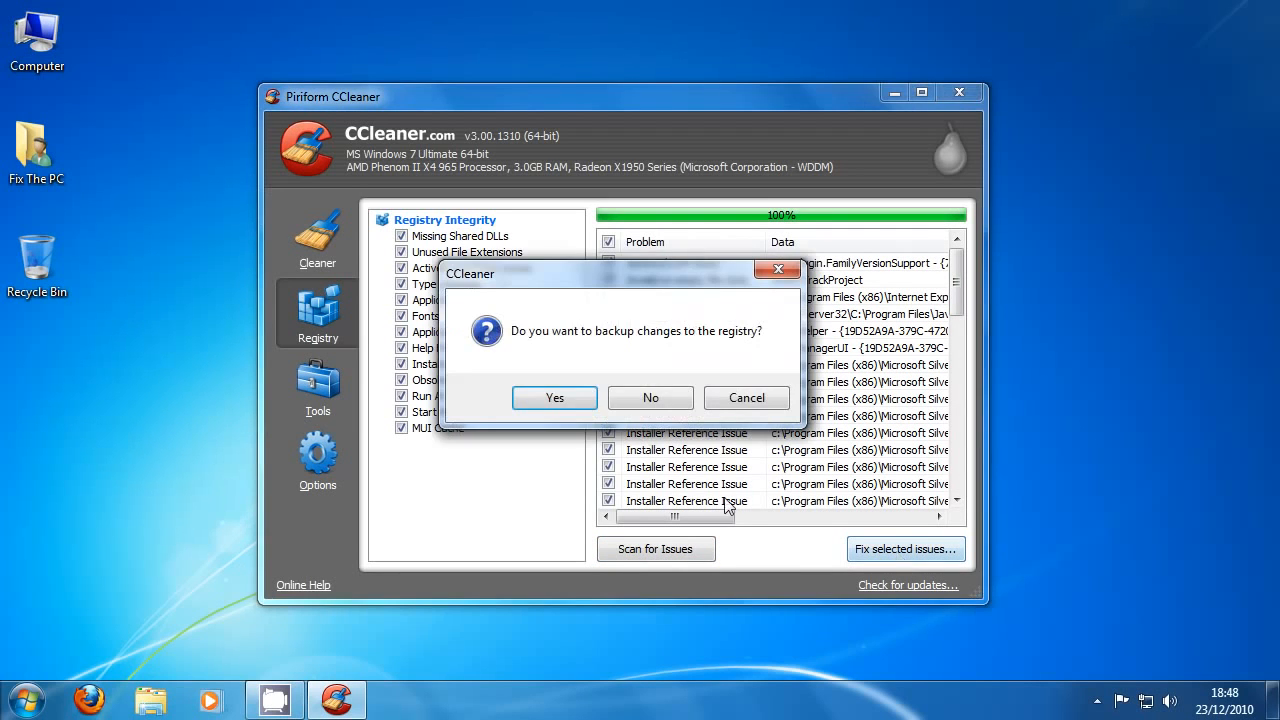
Back up the registry changes to the Se7en (C:) drive as Backup.reg.
{"action": "left_click", "coordinate": [543, 397]}
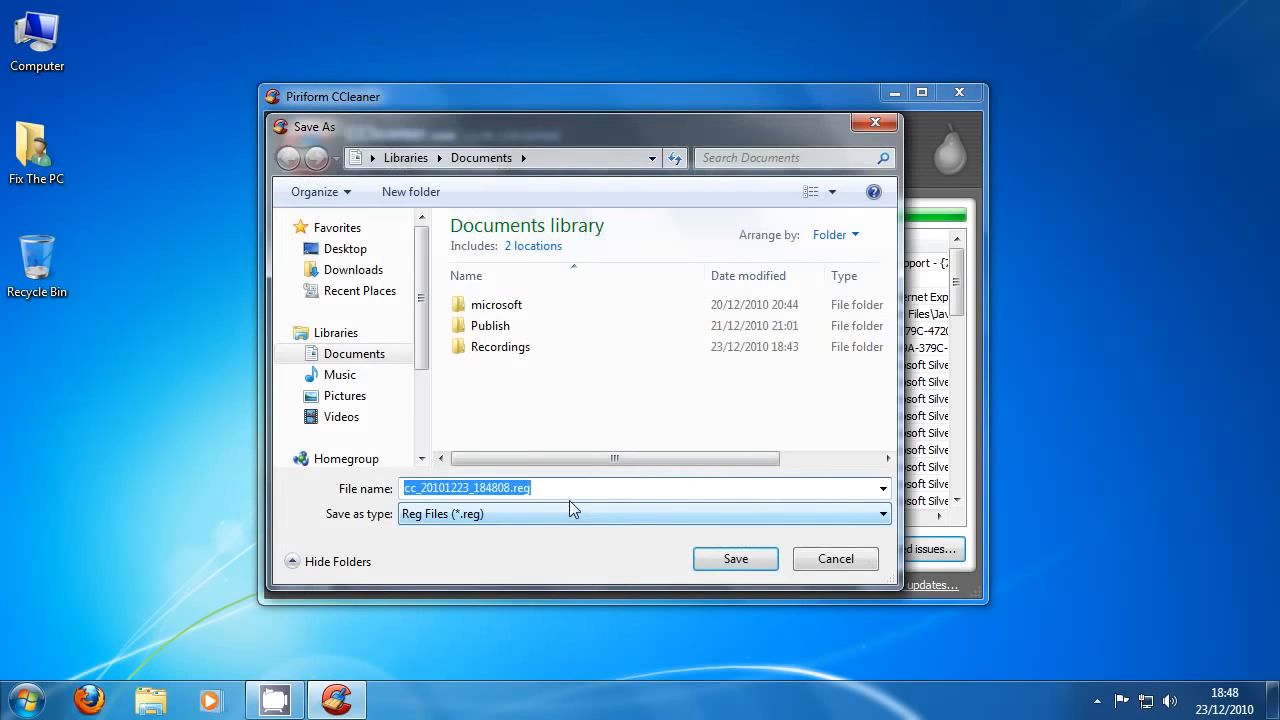
{"action": "left_click_drag", "start_coordinate": [420, 308], "coordinate": [410, 388]}
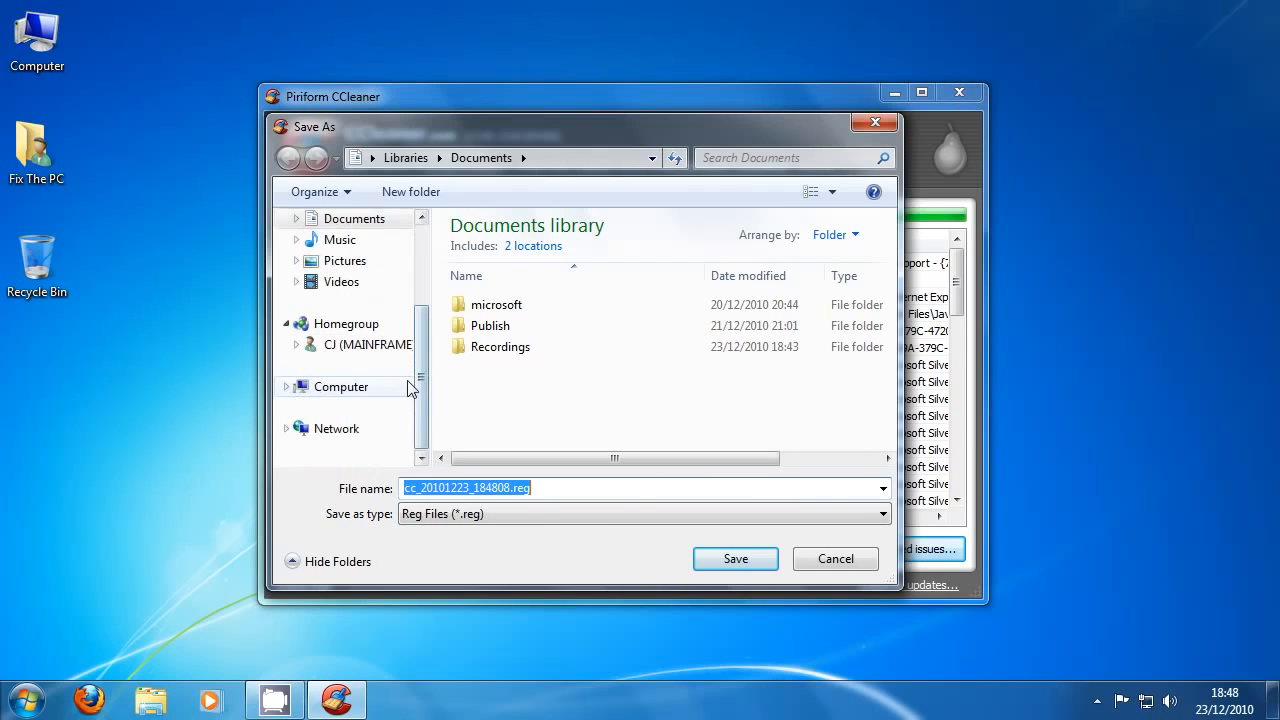
{"action": "left_click", "coordinate": [340, 387]}
{"action": "double_click", "coordinate": [530, 265]}
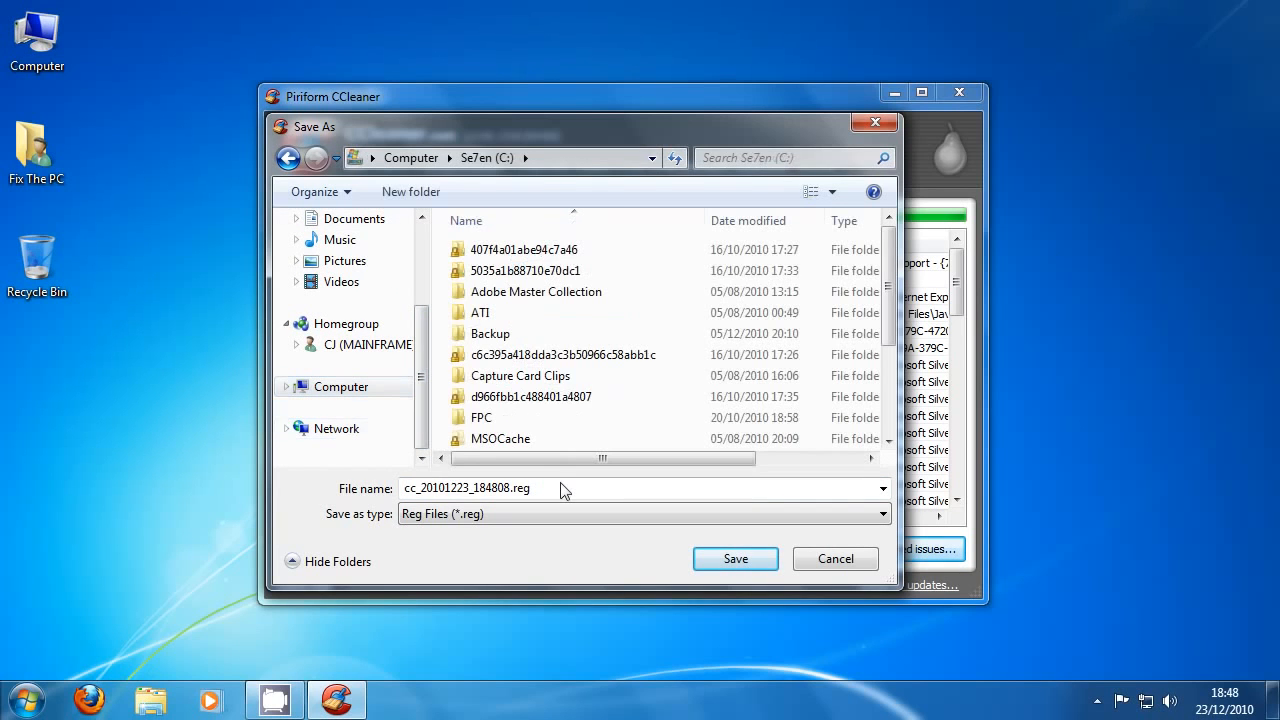
{"action": "double_click", "coordinate": [507, 489]}
{"action": "left_click", "coordinate": [507, 491]}
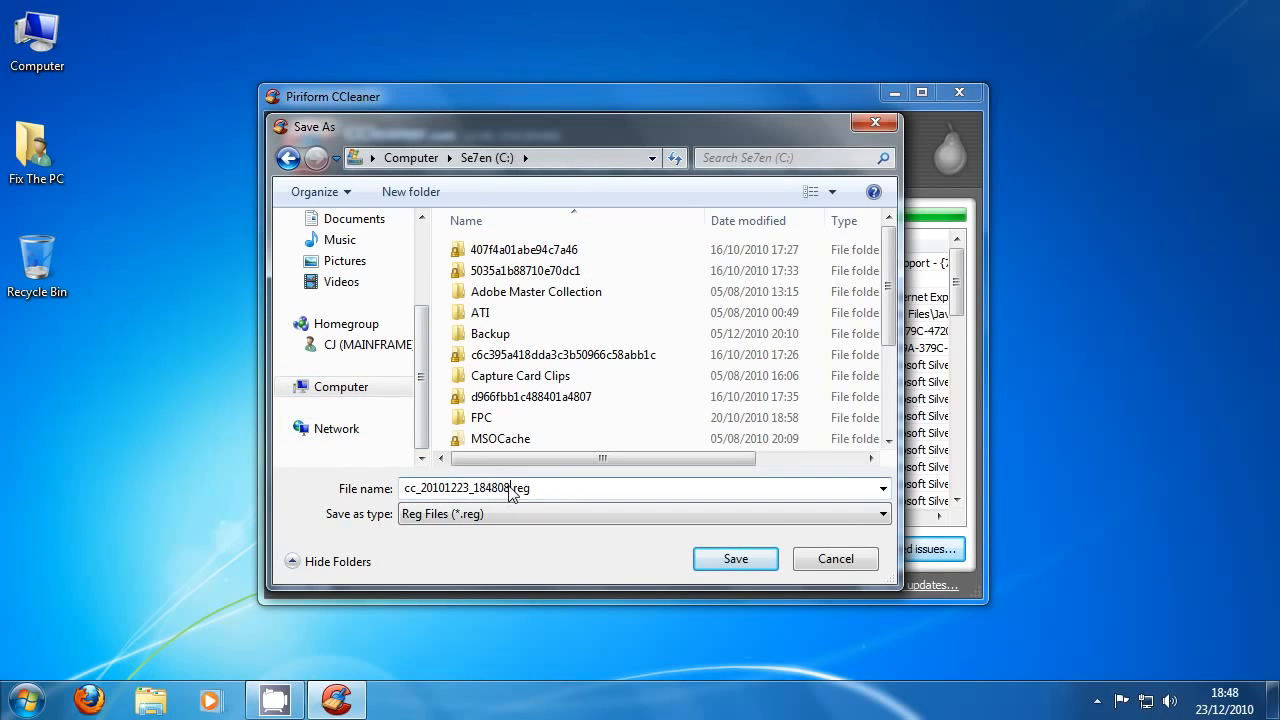
{"action": "left_click_drag", "start_coordinate": [510, 490], "coordinate": [245, 465]}
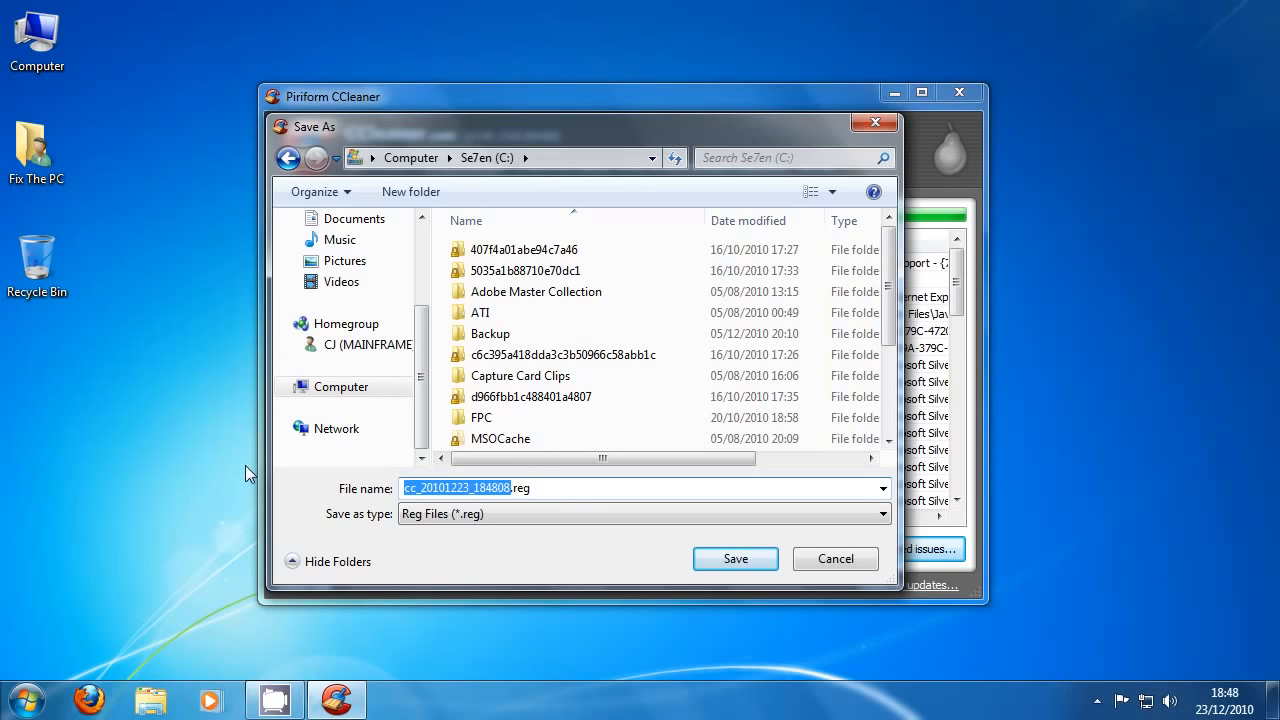
{"action": "type", "text": "Backju[p"}
{"action": "key", "text": "BackSpace"}
{"action": "key", "text": "BackSpace"}
{"action": "key", "text": "BackSpace"}
{"action": "key", "text": "BackSpace"}
{"action": "type", "text": "up"}
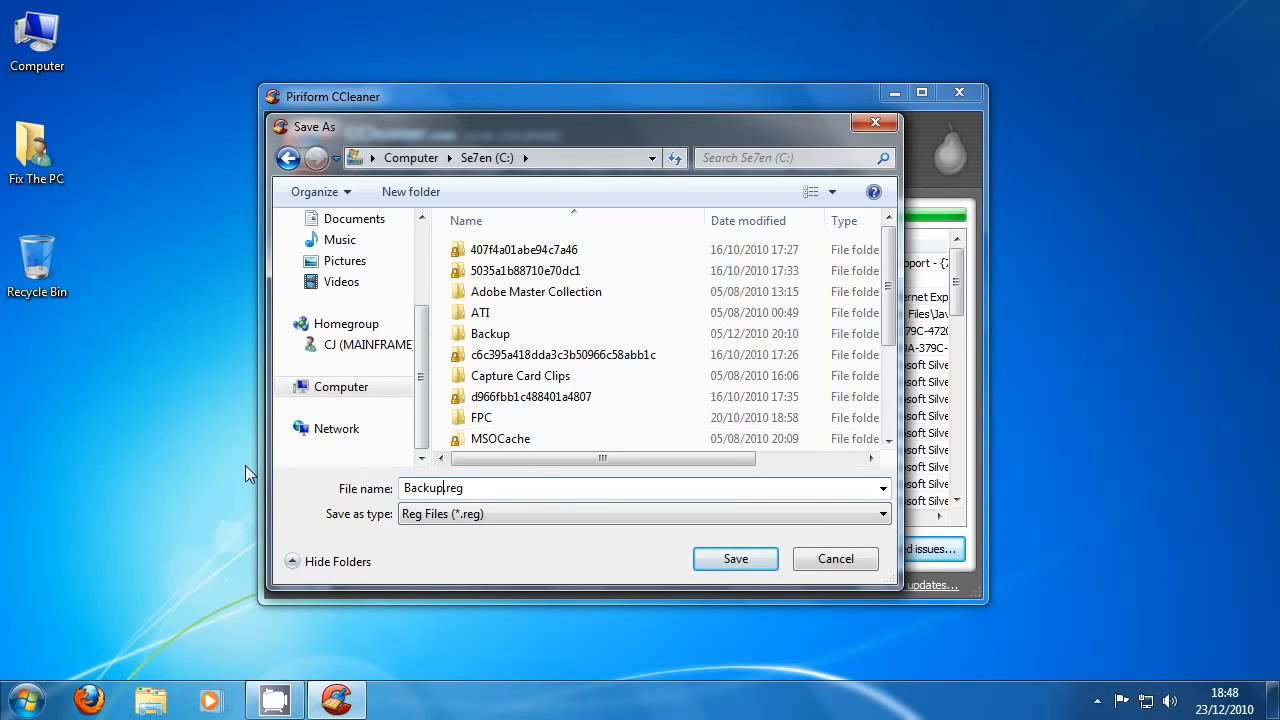
{"action": "left_click", "coordinate": [727, 566]}
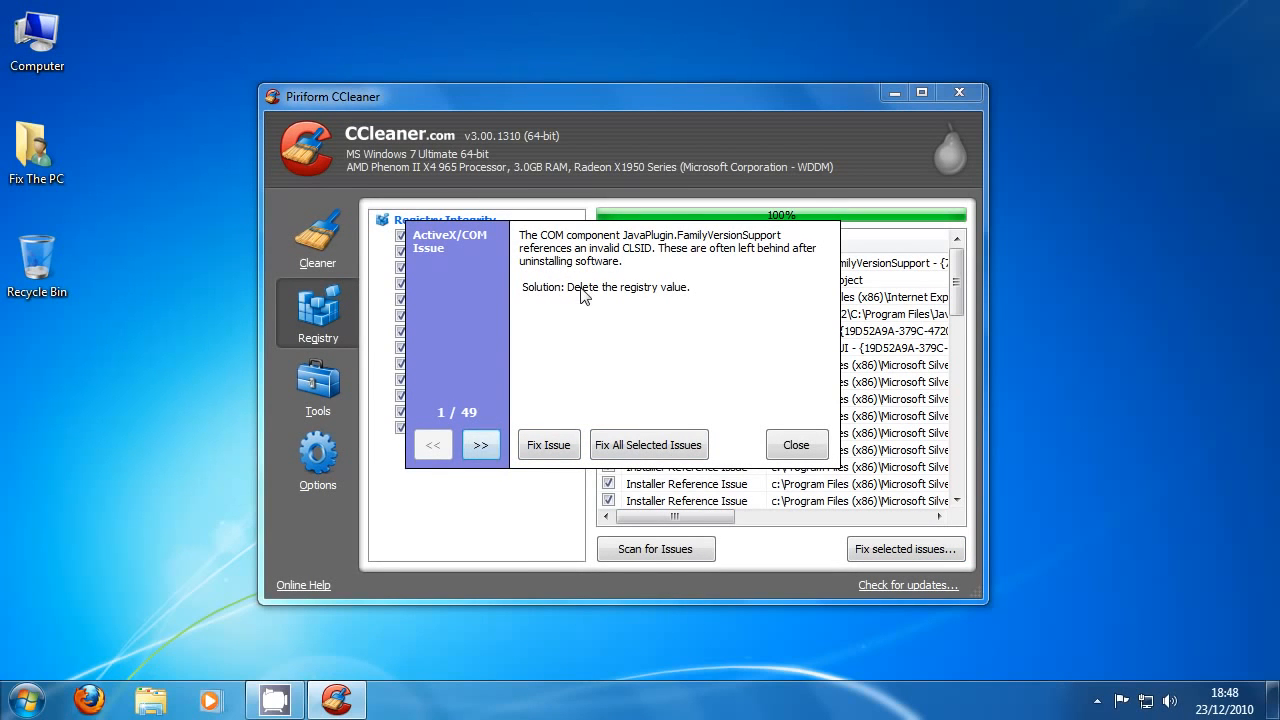
Fix the first few registry issues individually, fix all remaining selected issues at once, and close the issue window.
{"action": "left_click", "coordinate": [543, 448]}
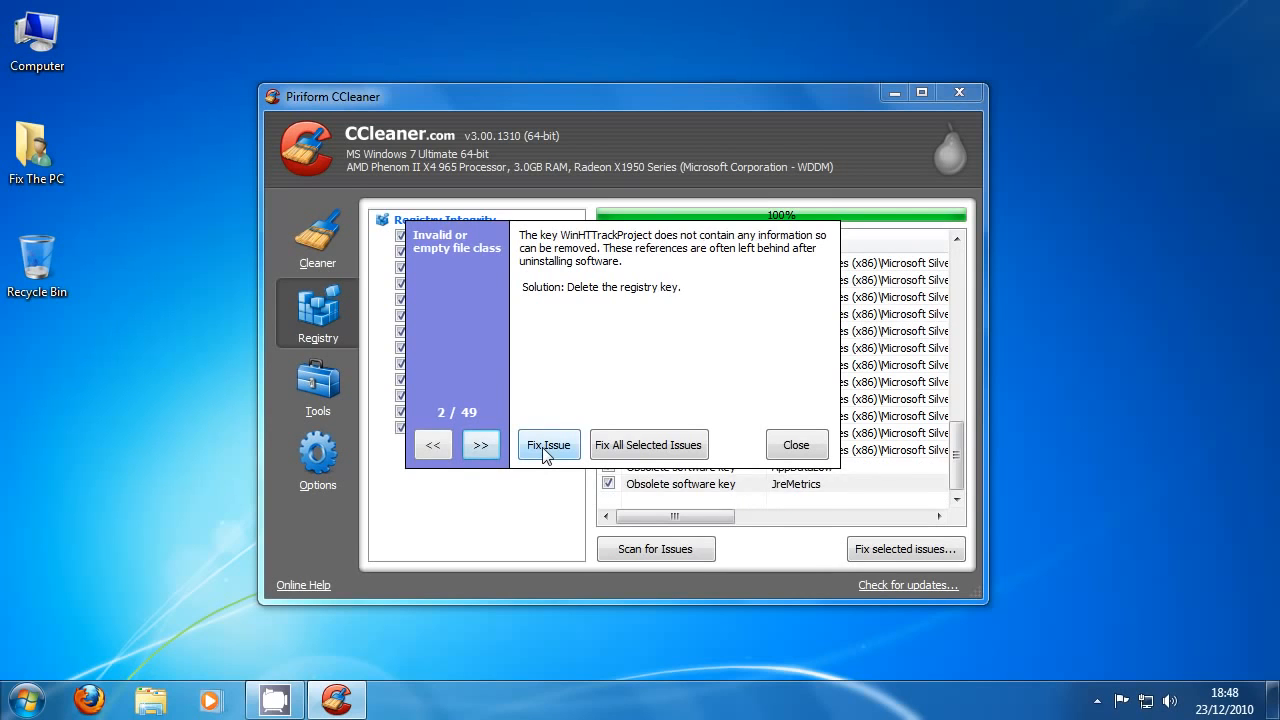
{"action": "left_click", "coordinate": [546, 452]}
{"action": "left_click", "coordinate": [547, 452]}
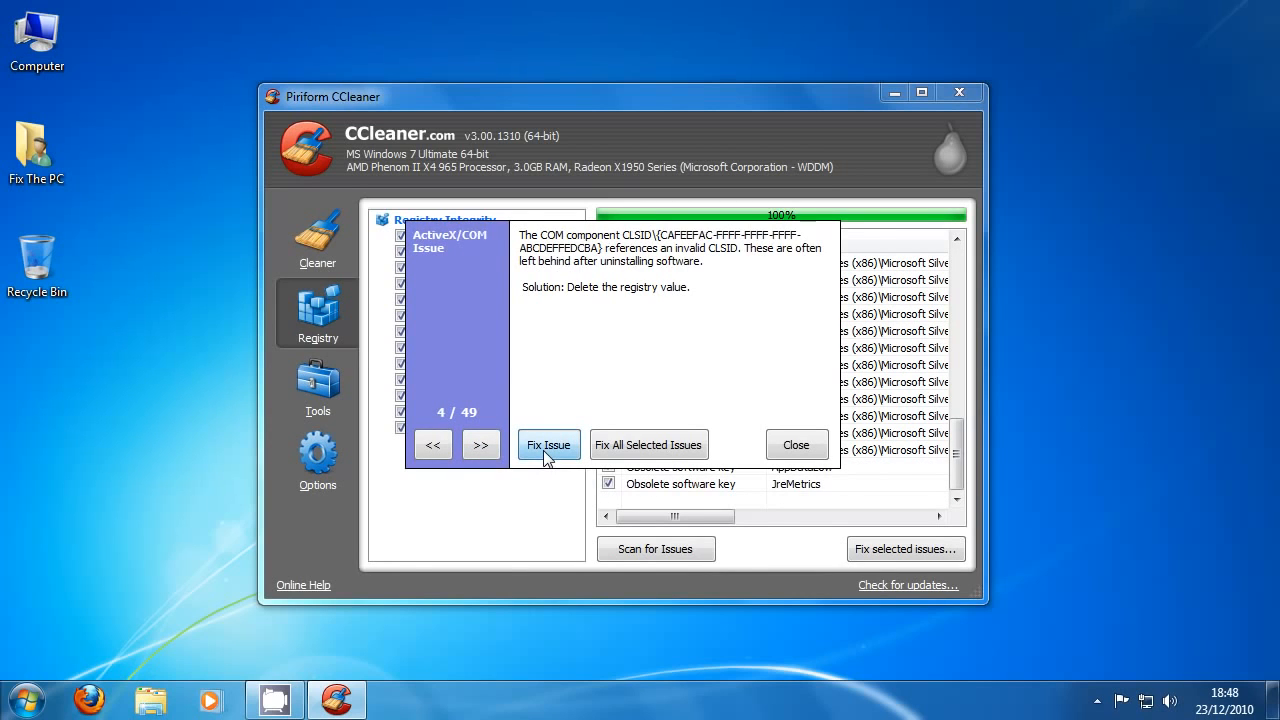
{"action": "double_click", "coordinate": [547, 452]}
{"action": "left_click", "coordinate": [660, 447]}
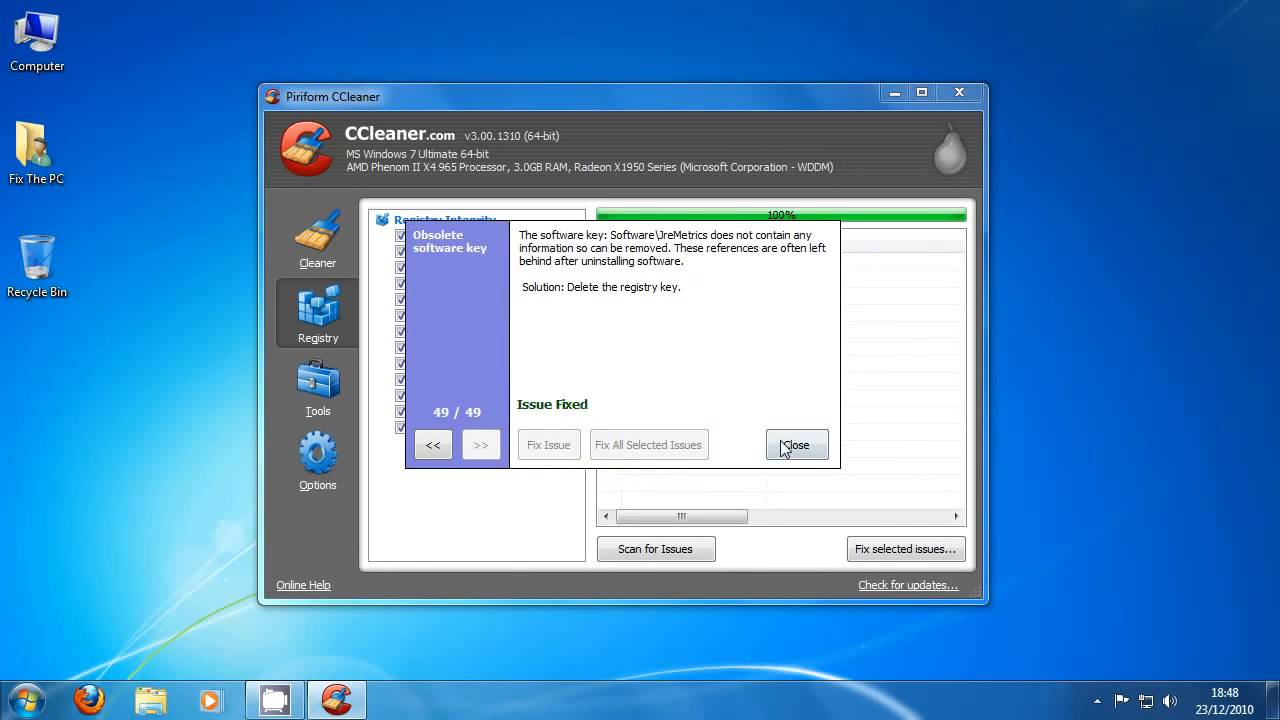
{"action": "left_click", "coordinate": [791, 447]}
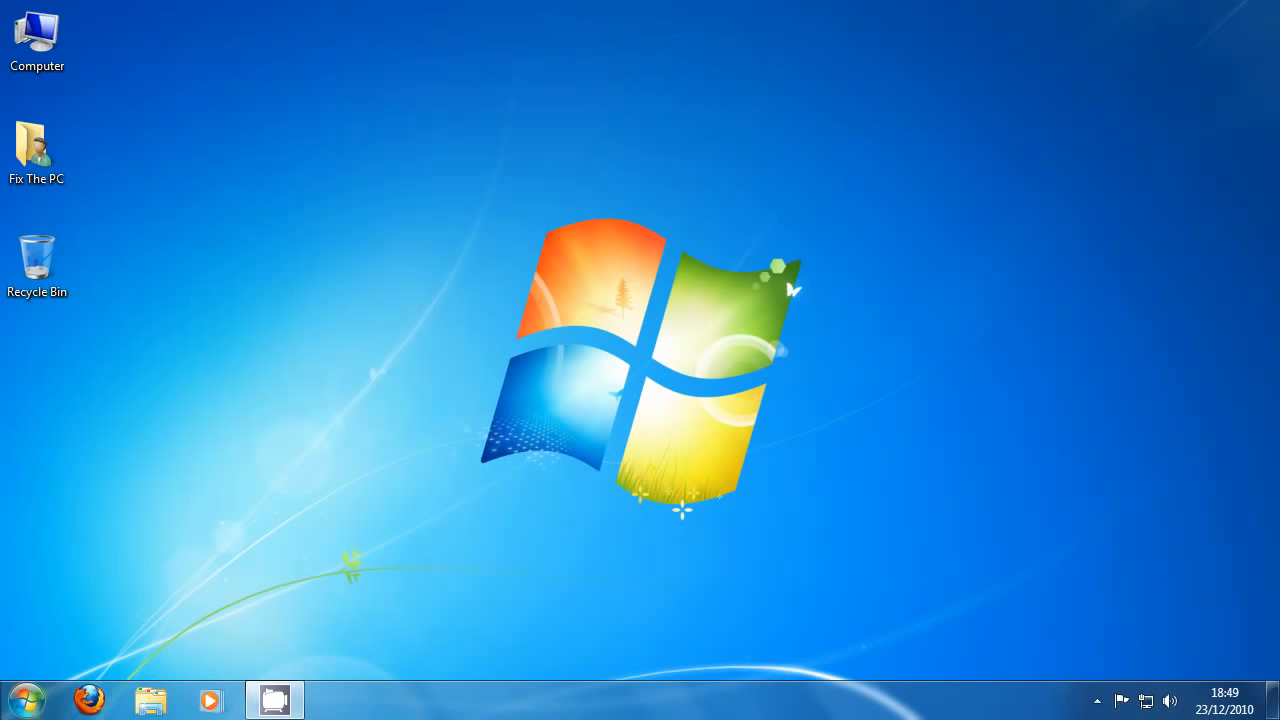
Open Defraggler and analyze the Se7en (C:) drive for fragmentation.
{"action": "left_click", "coordinate": [27, 700]}
{"action": "left_click", "coordinate": [124, 616]}
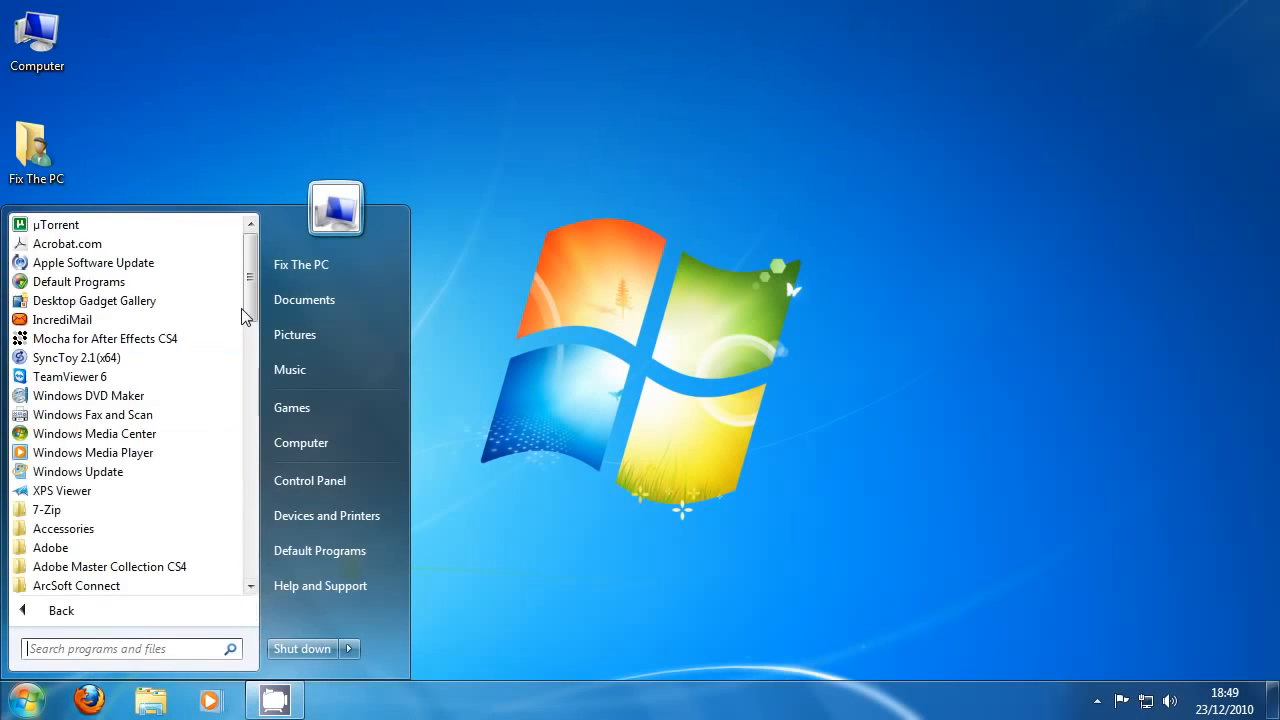
{"action": "scroll", "coordinate": [244, 316], "scroll_direction": "down", "scroll_amount": 4}
{"action": "left_click", "coordinate": [61, 610]}
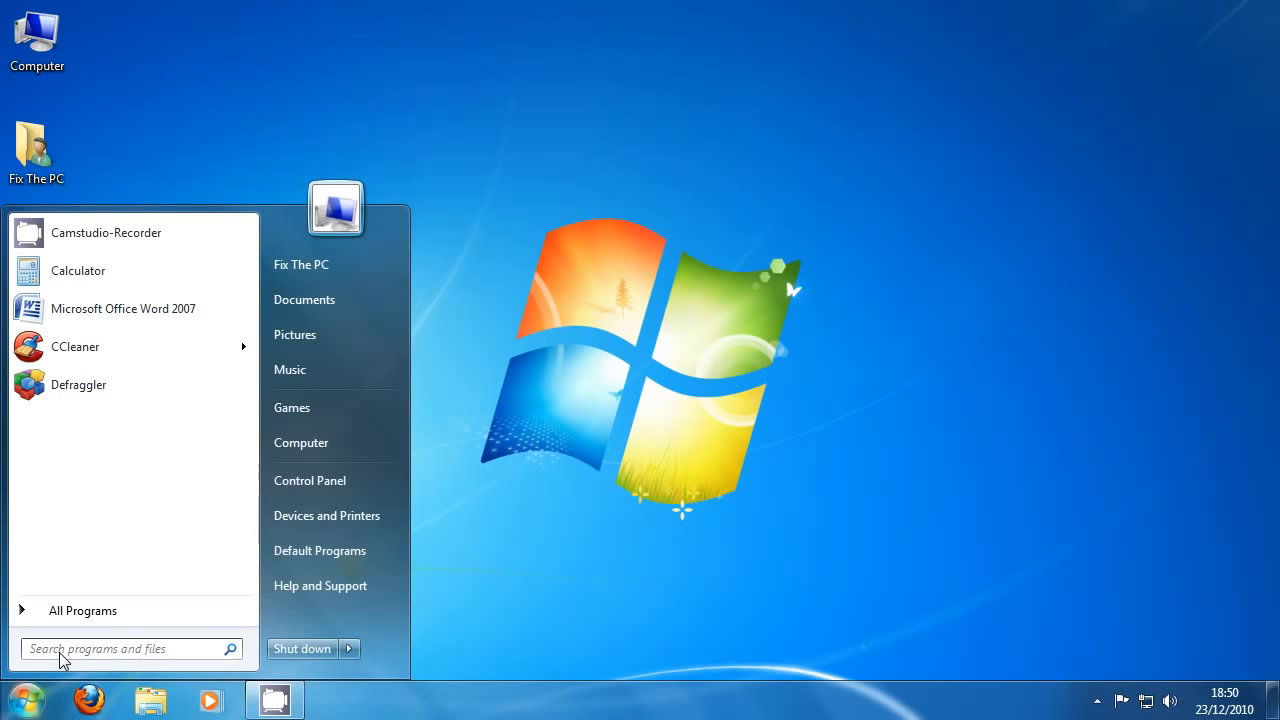
{"action": "left_click", "coordinate": [108, 400]}
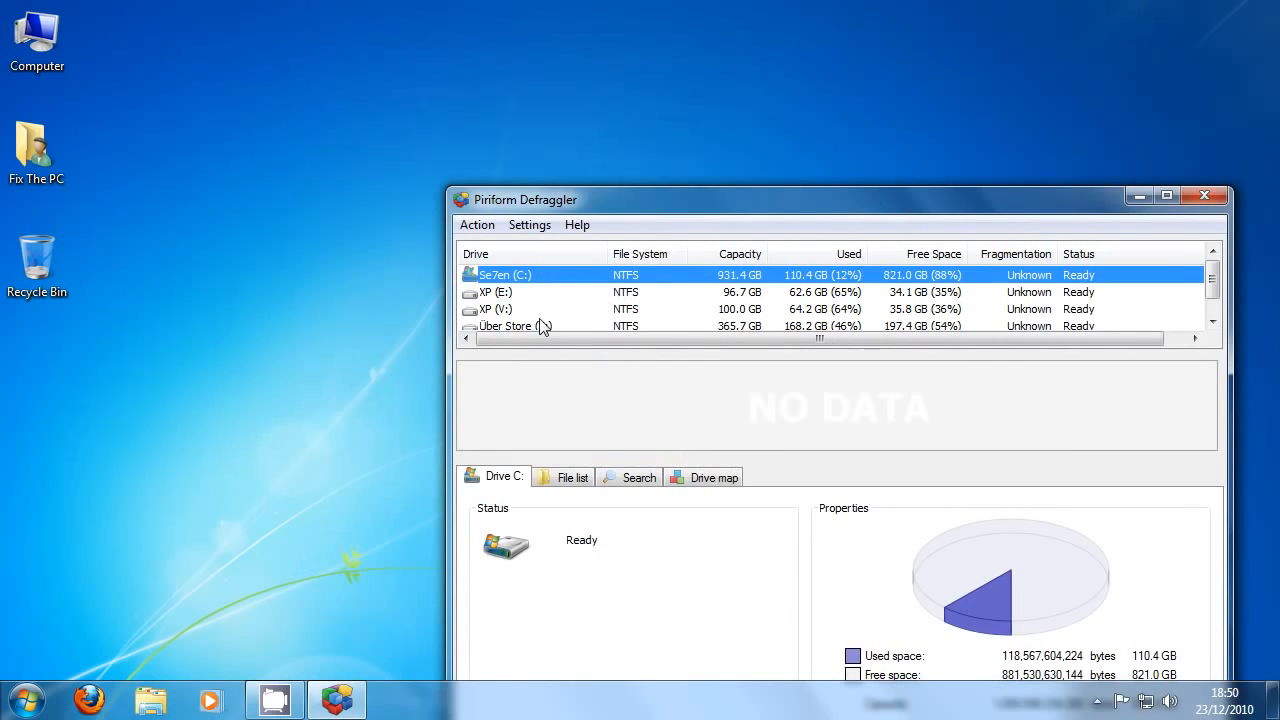
{"action": "left_click_drag", "start_coordinate": [745, 193], "coordinate": [625, 38]}
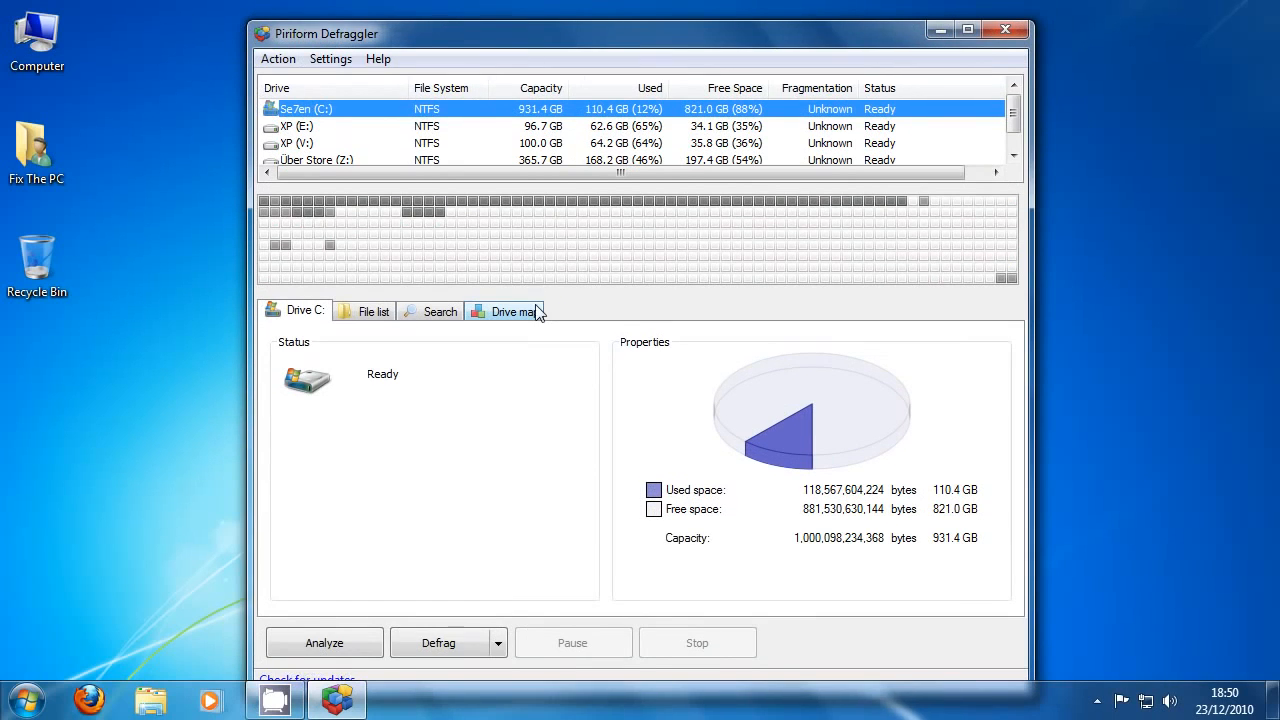
{"action": "left_click", "coordinate": [338, 642]}
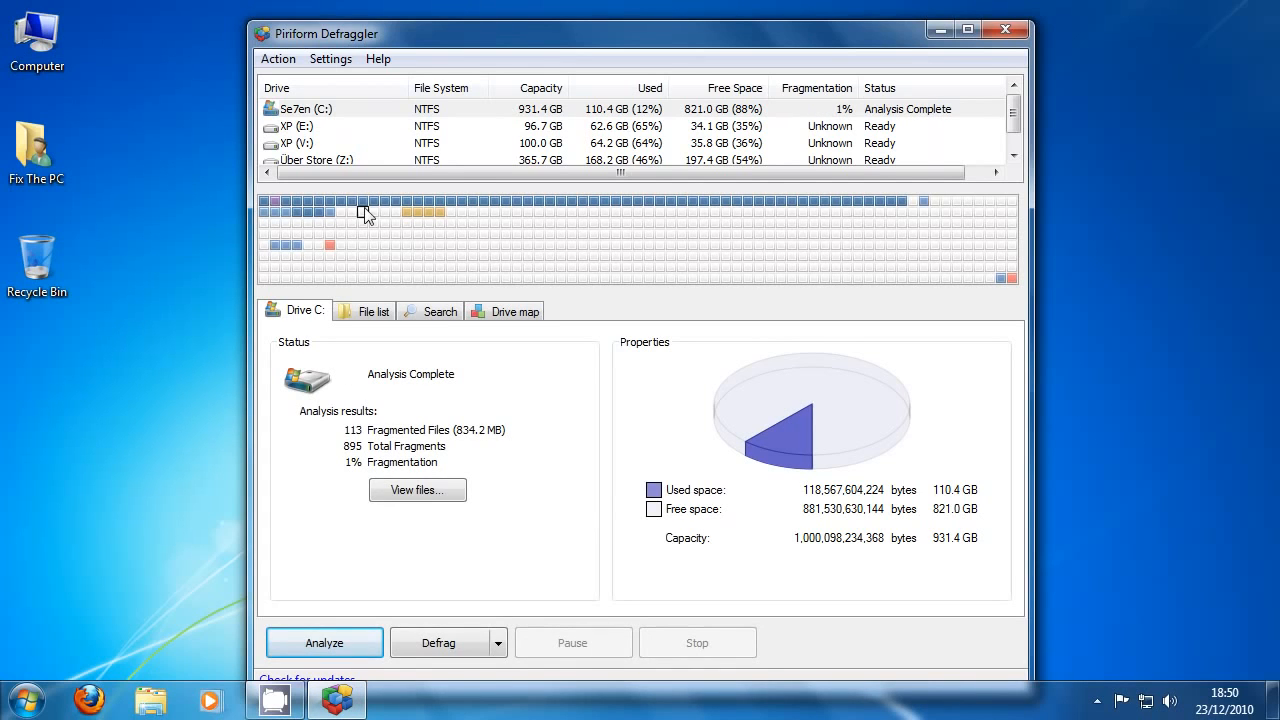
Examine the C: drive map by highlighting the Not Fragmented, Not Fragmented (Low Occupancy) and Empty block categories in its color legend.
{"action": "mouse_move", "coordinate": [287, 208]}
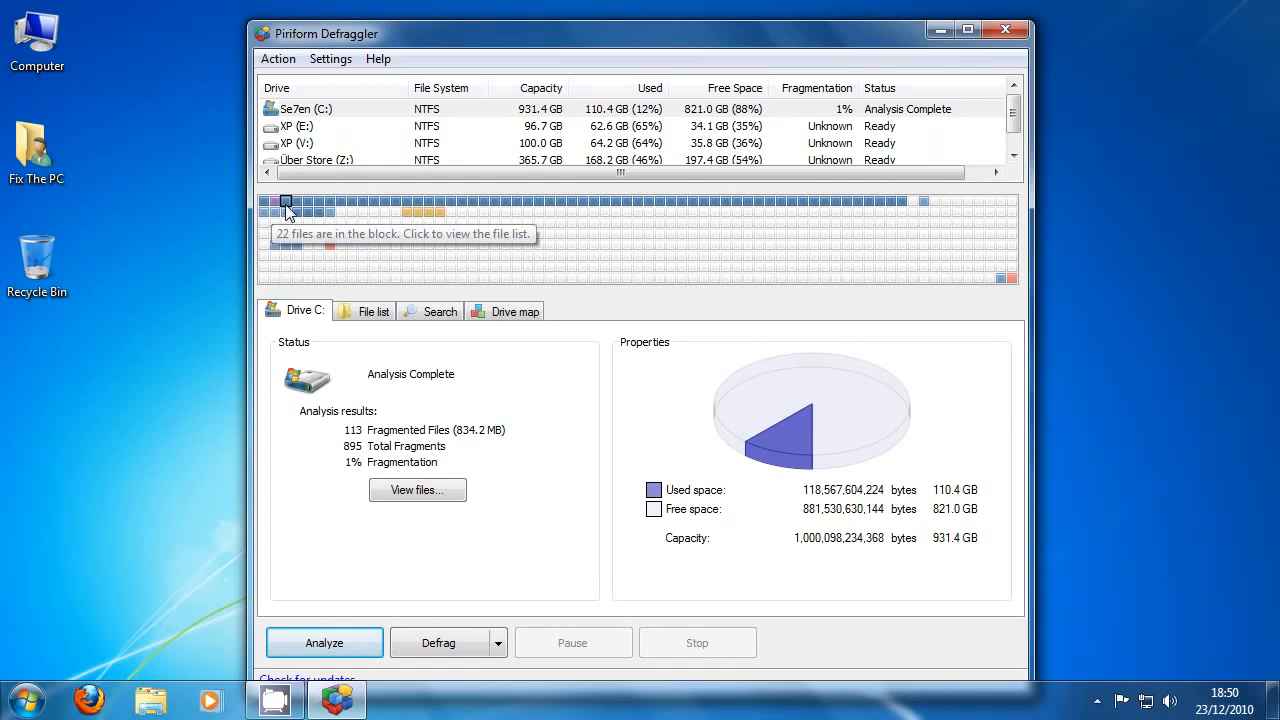
{"action": "left_click", "coordinate": [512, 311]}
{"action": "left_click", "coordinate": [372, 410]}
{"action": "left_click", "coordinate": [358, 443]}
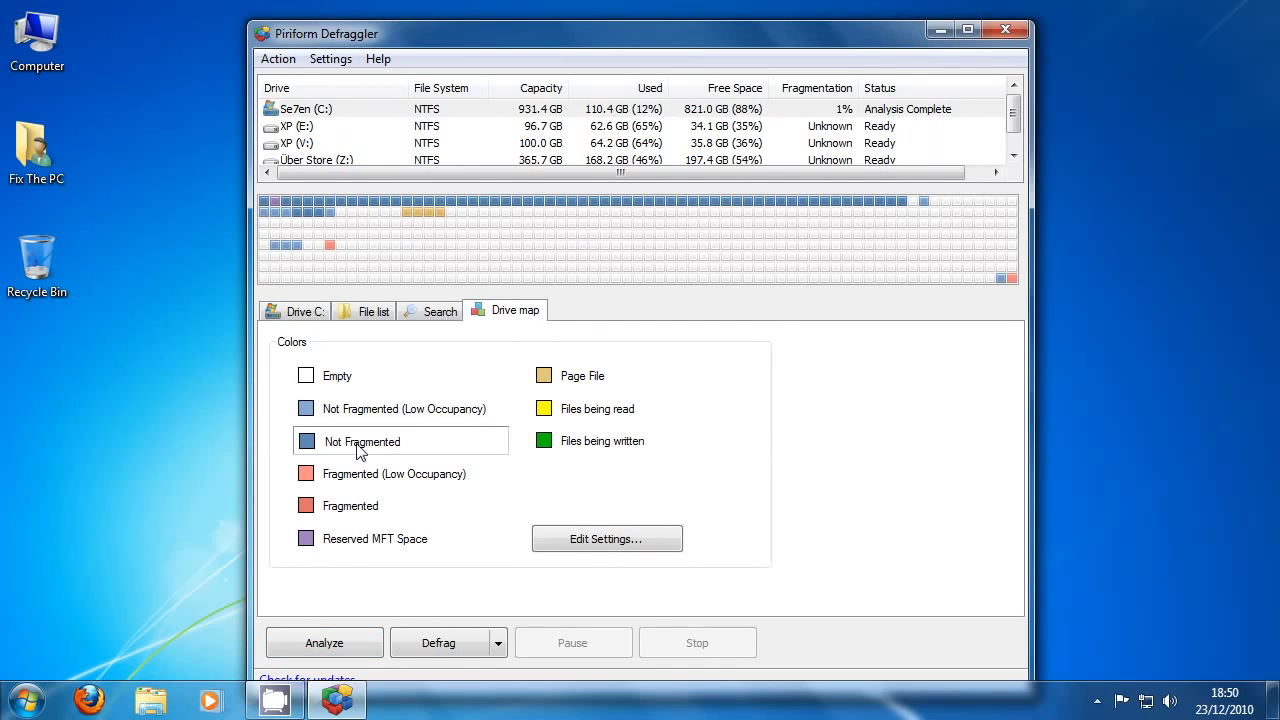
{"action": "left_click", "coordinate": [395, 409]}
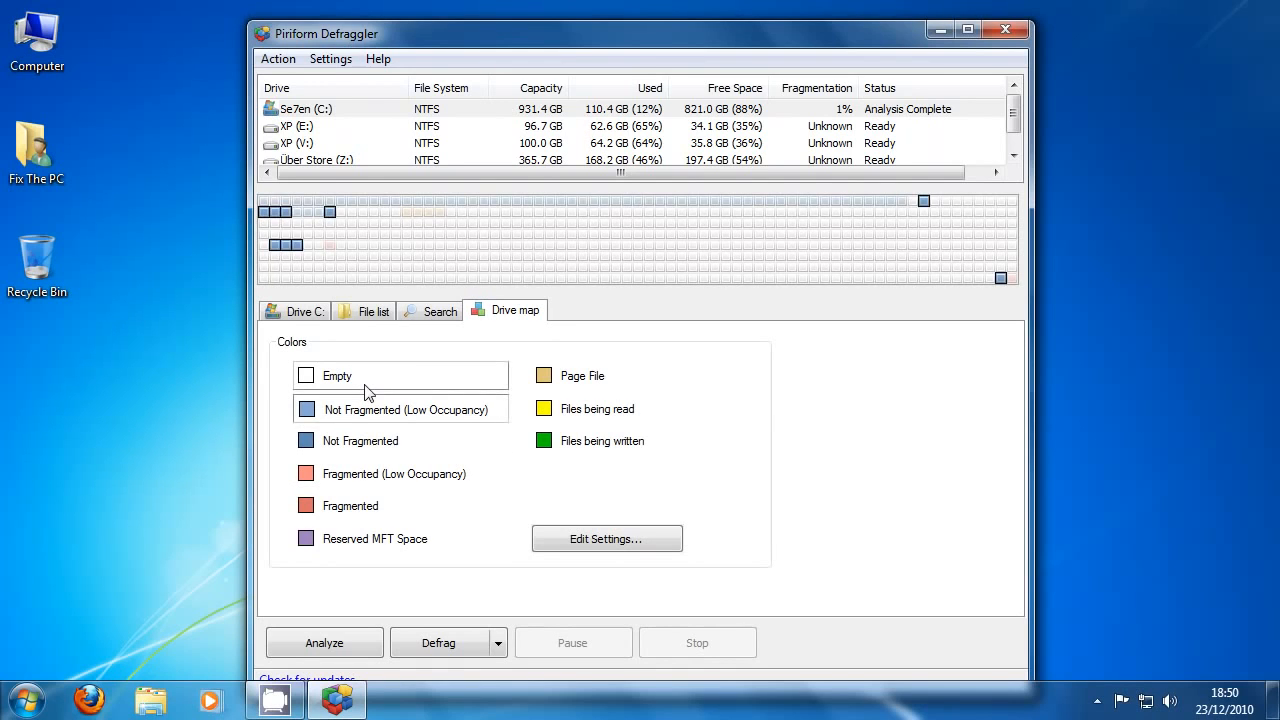
{"action": "left_click", "coordinate": [366, 382]}
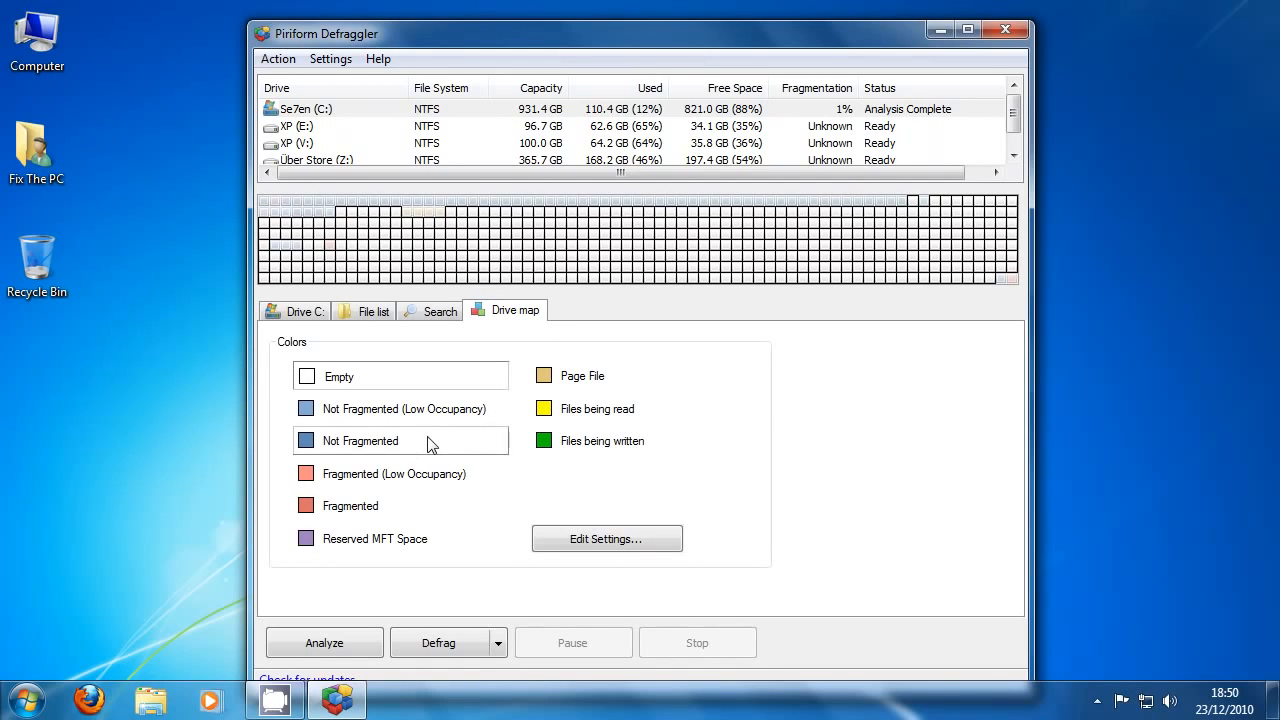
{"action": "left_click", "coordinate": [400, 441]}
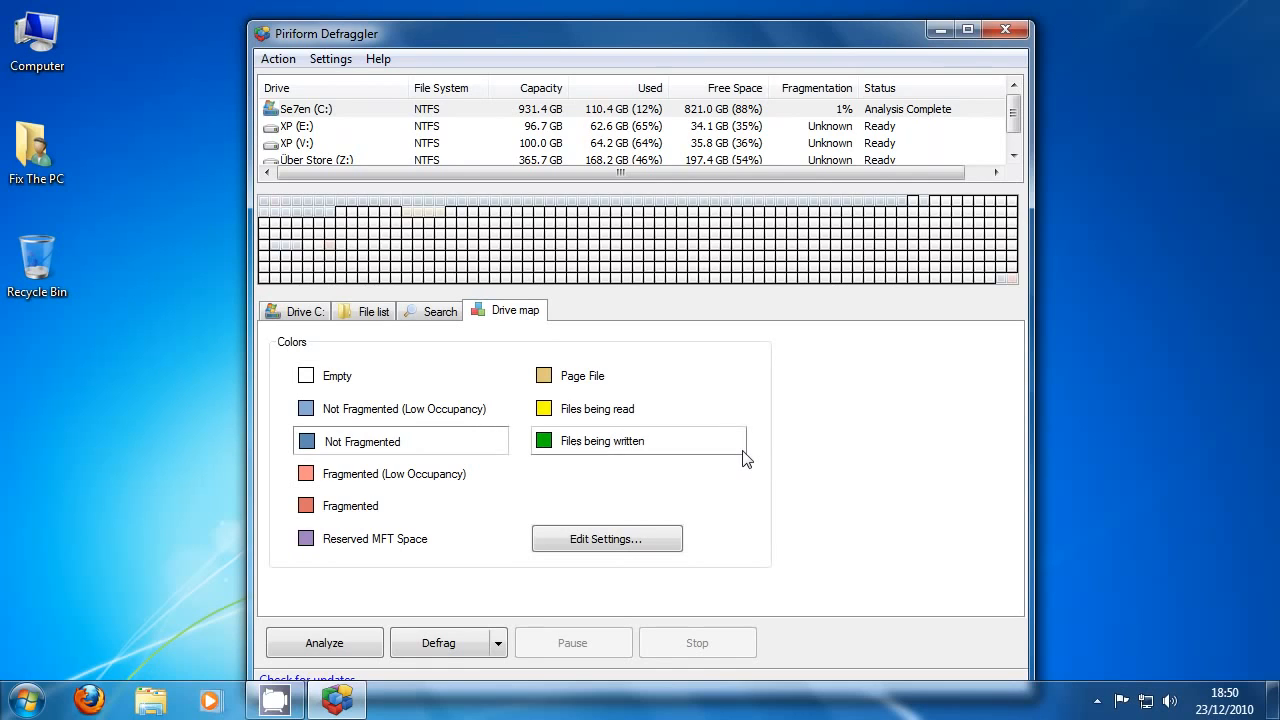
{"action": "left_click", "coordinate": [345, 432]}
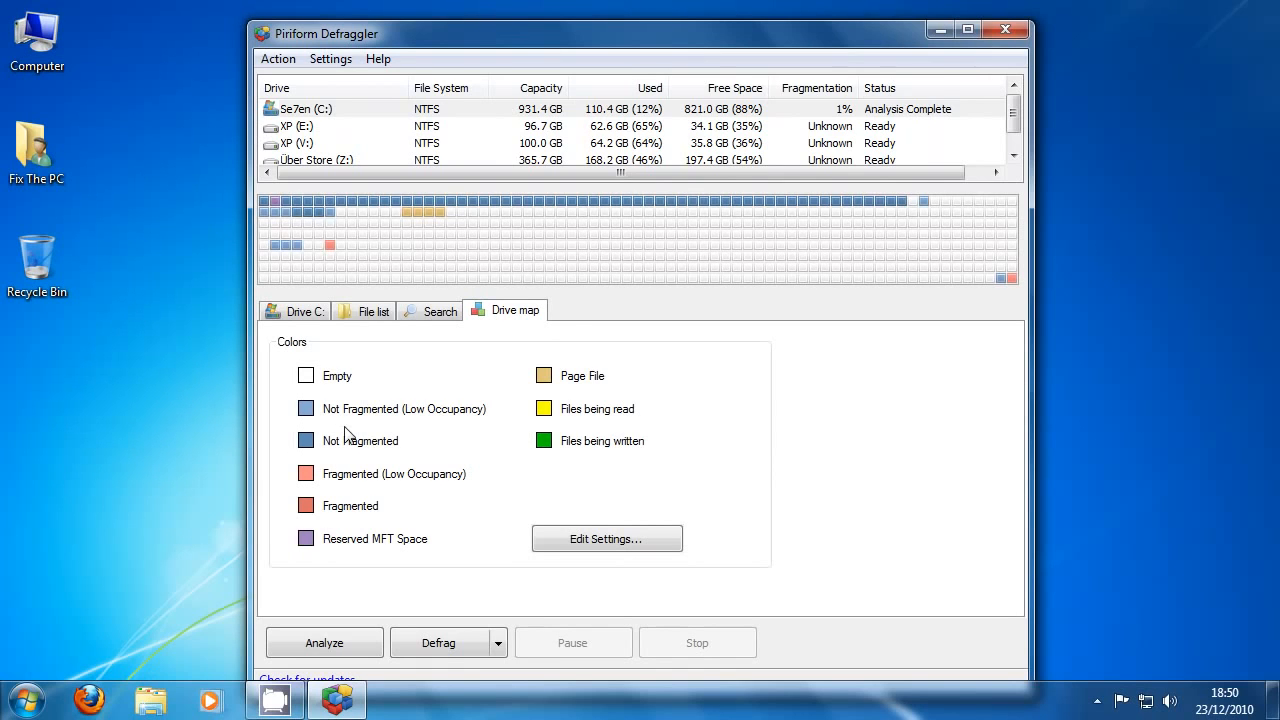
Start defragmenting the Se7en (C:) drive and maximize the Defraggler window.
{"action": "mouse_move", "coordinate": [355, 218]}
{"action": "mouse_move", "coordinate": [435, 220]}
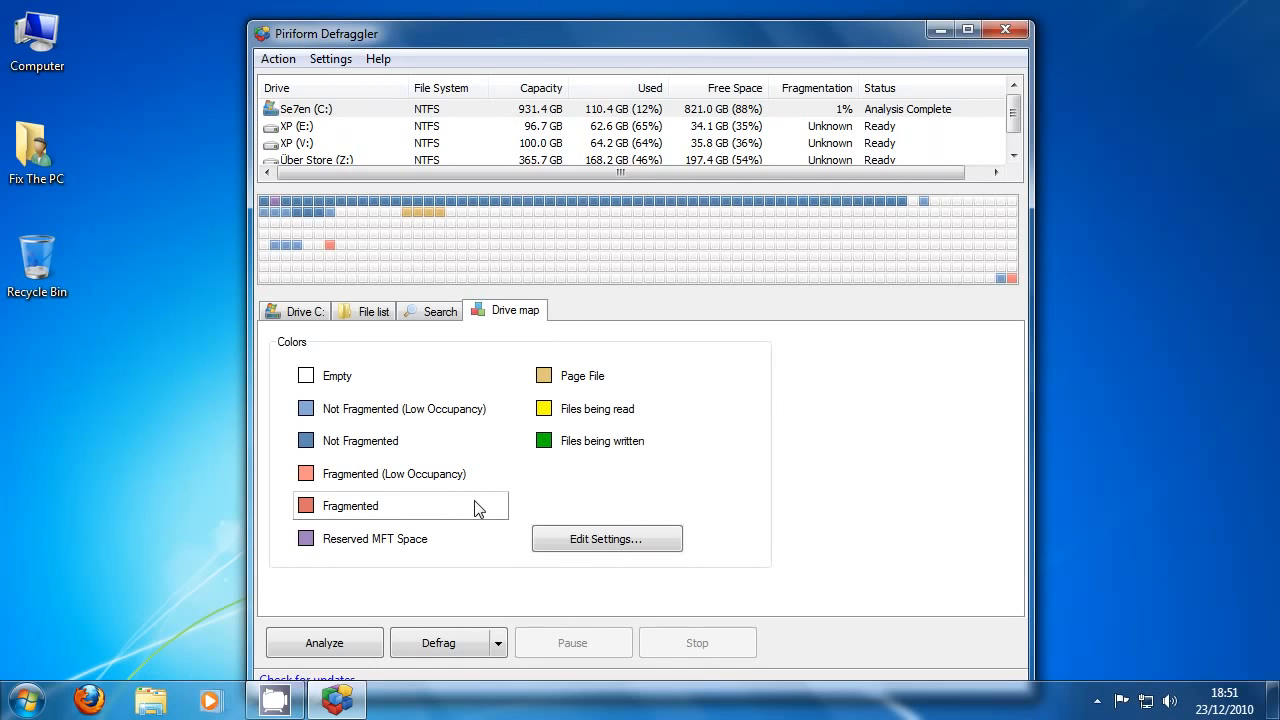
{"action": "left_click", "coordinate": [436, 645]}
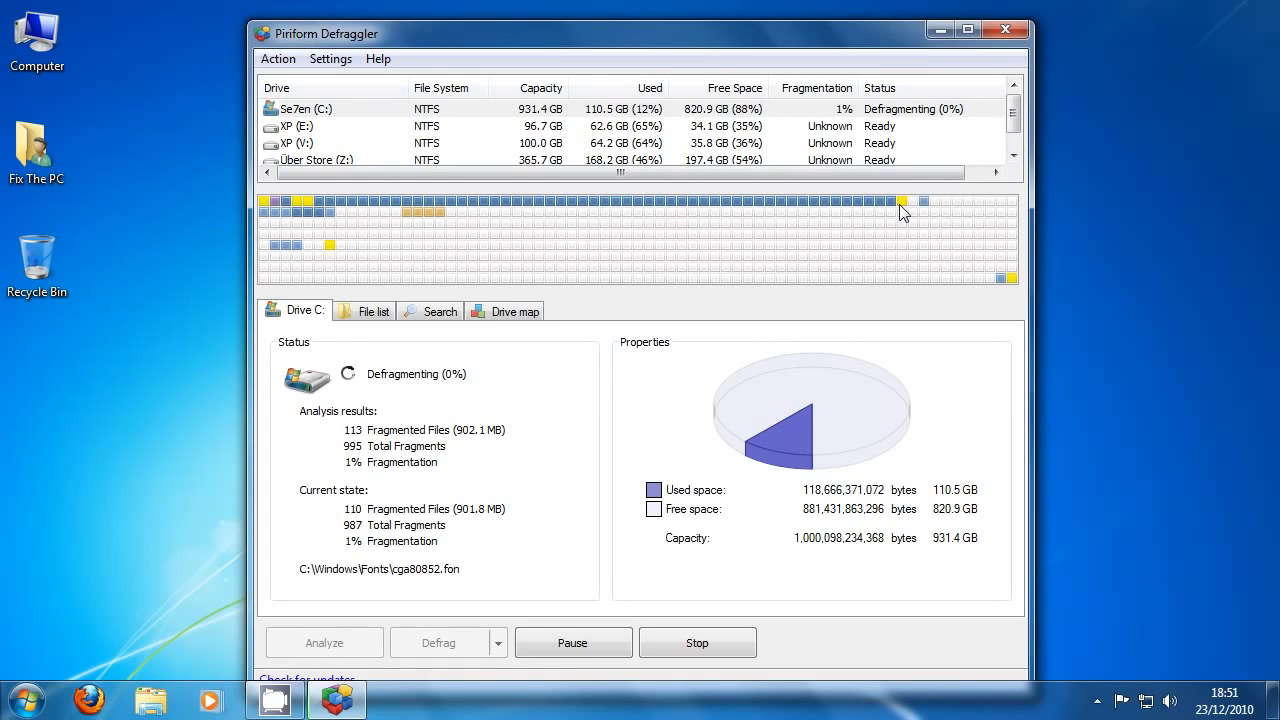
{"action": "double_click", "coordinate": [370, 33]}
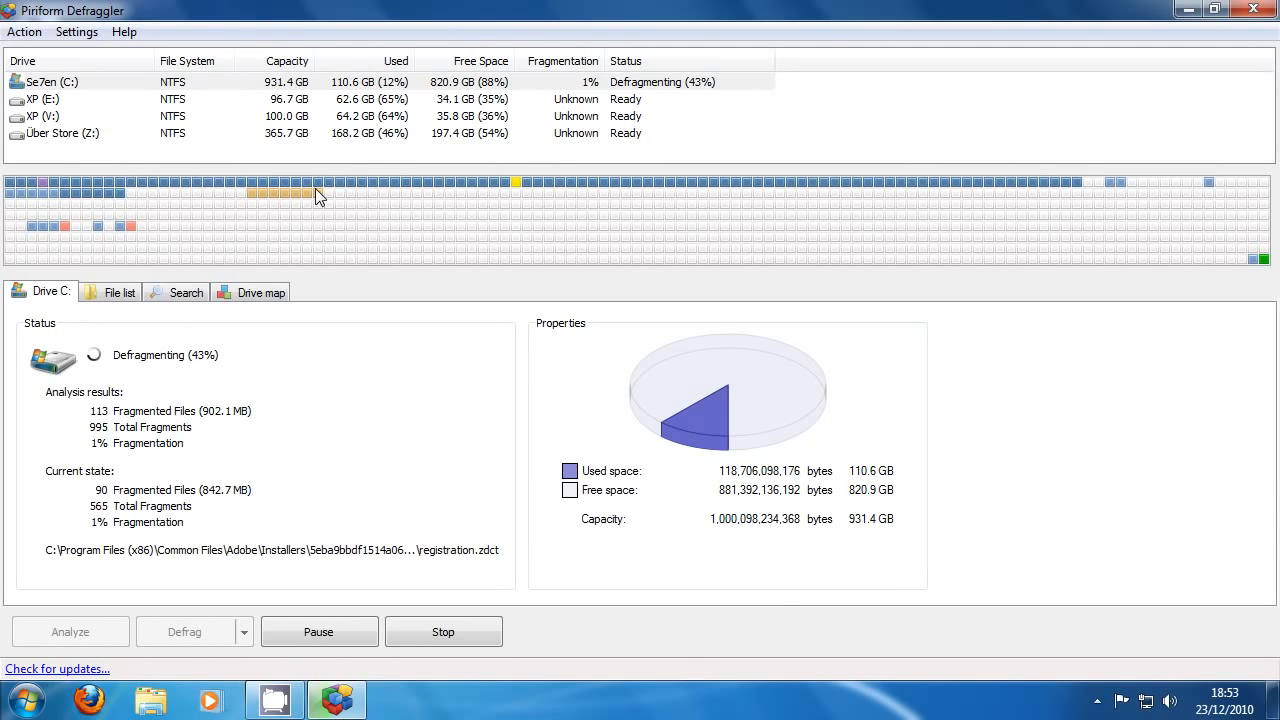
Show the desktop, open the advanced system settings from the Computer properties, and minimize the other windows.
{"action": "key", "text": "super+d"}
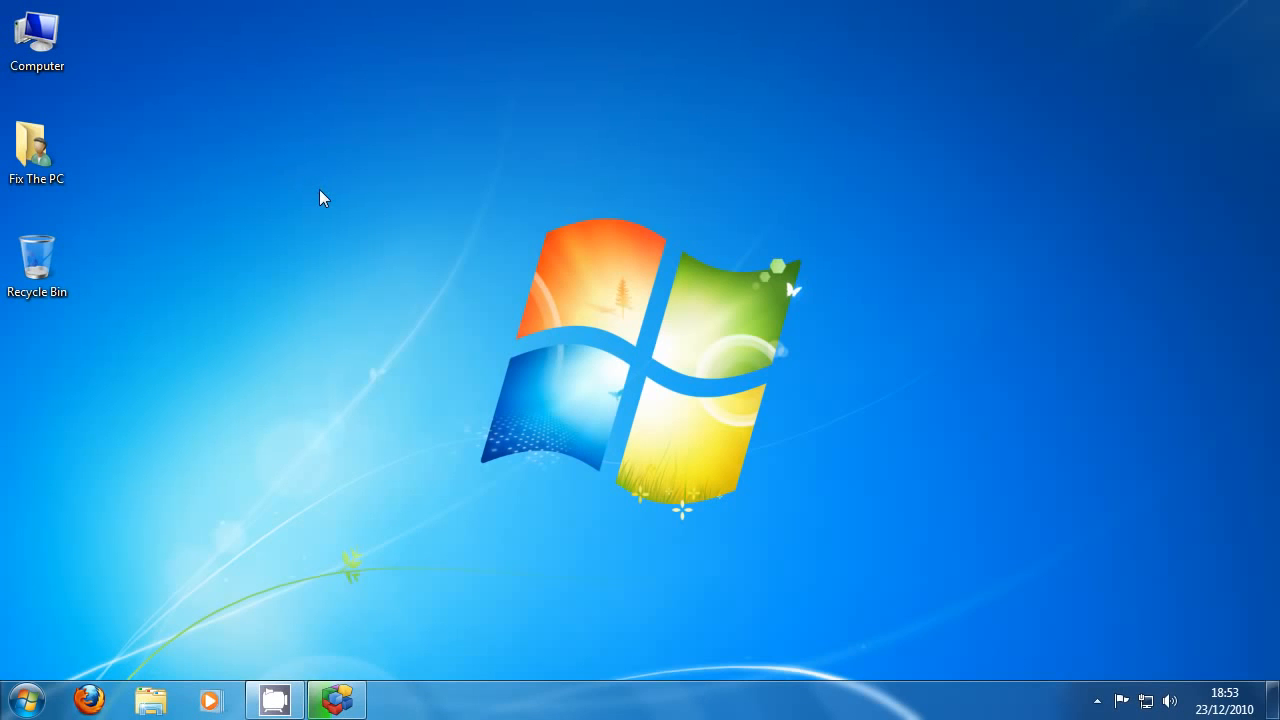
{"action": "right_click", "coordinate": [49, 58]}
{"action": "left_click", "coordinate": [18, 40]}
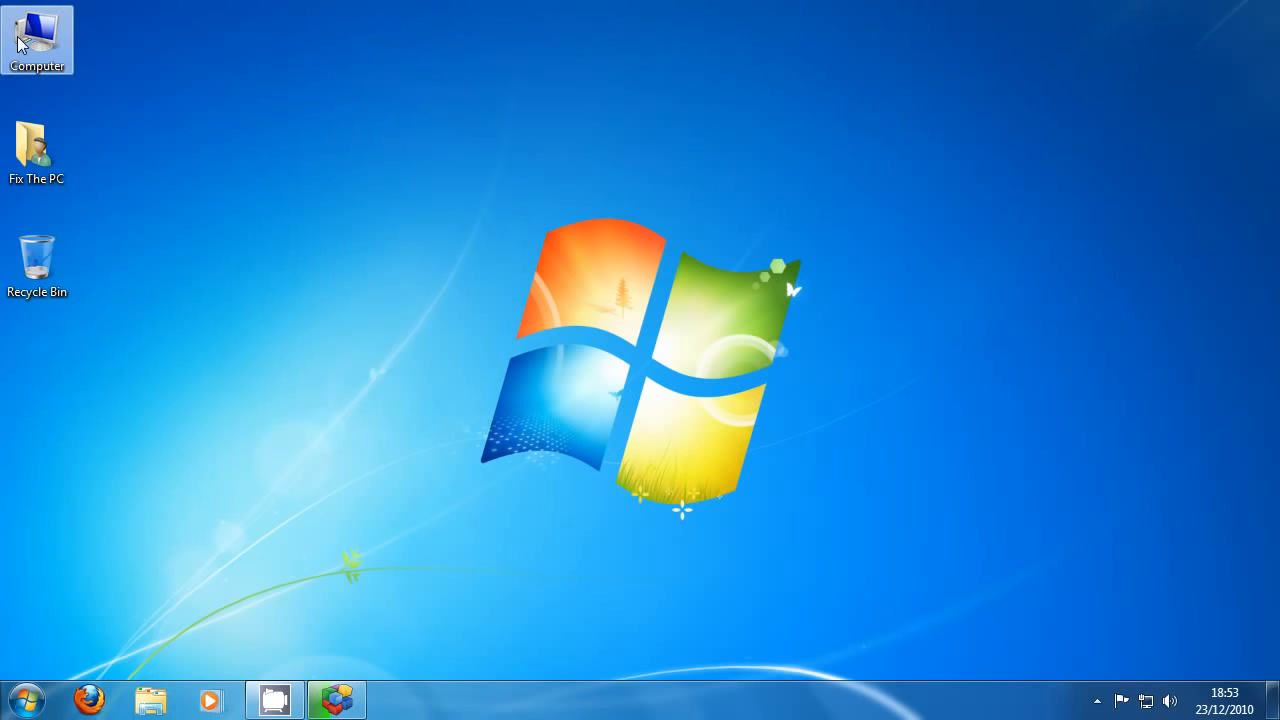
{"action": "right_click", "coordinate": [18, 40]}
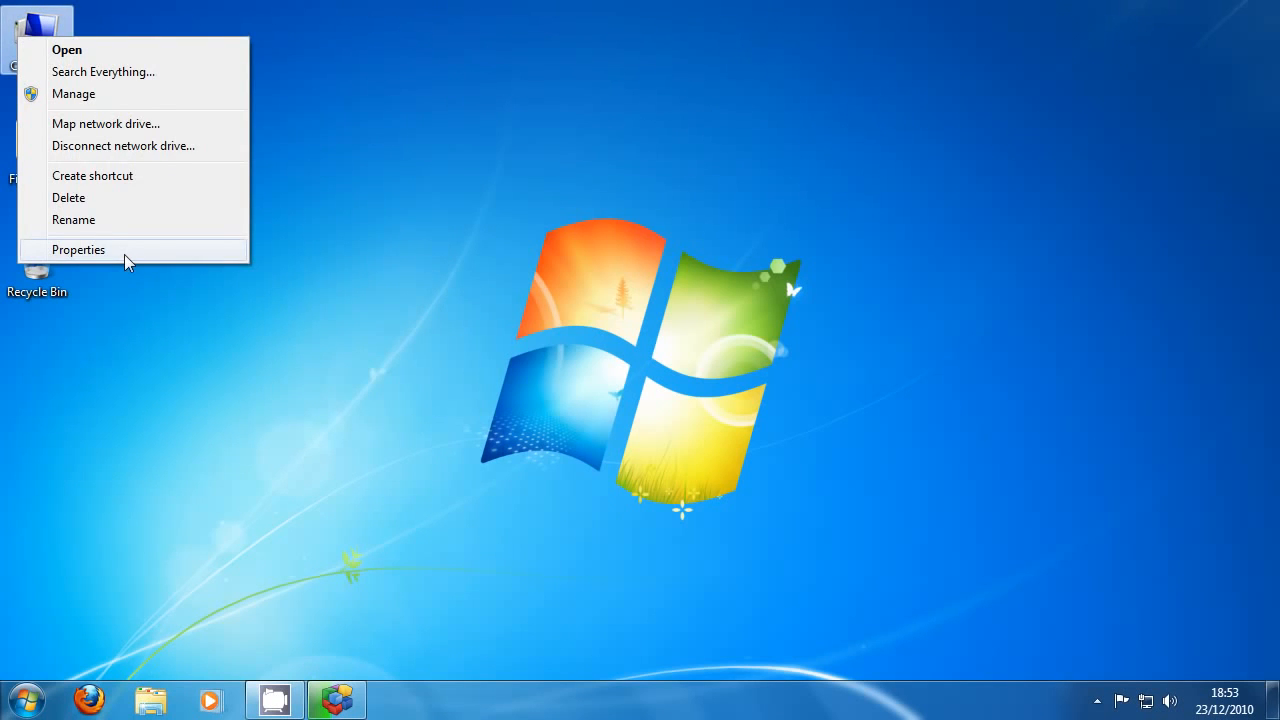
{"action": "left_click", "coordinate": [124, 250]}
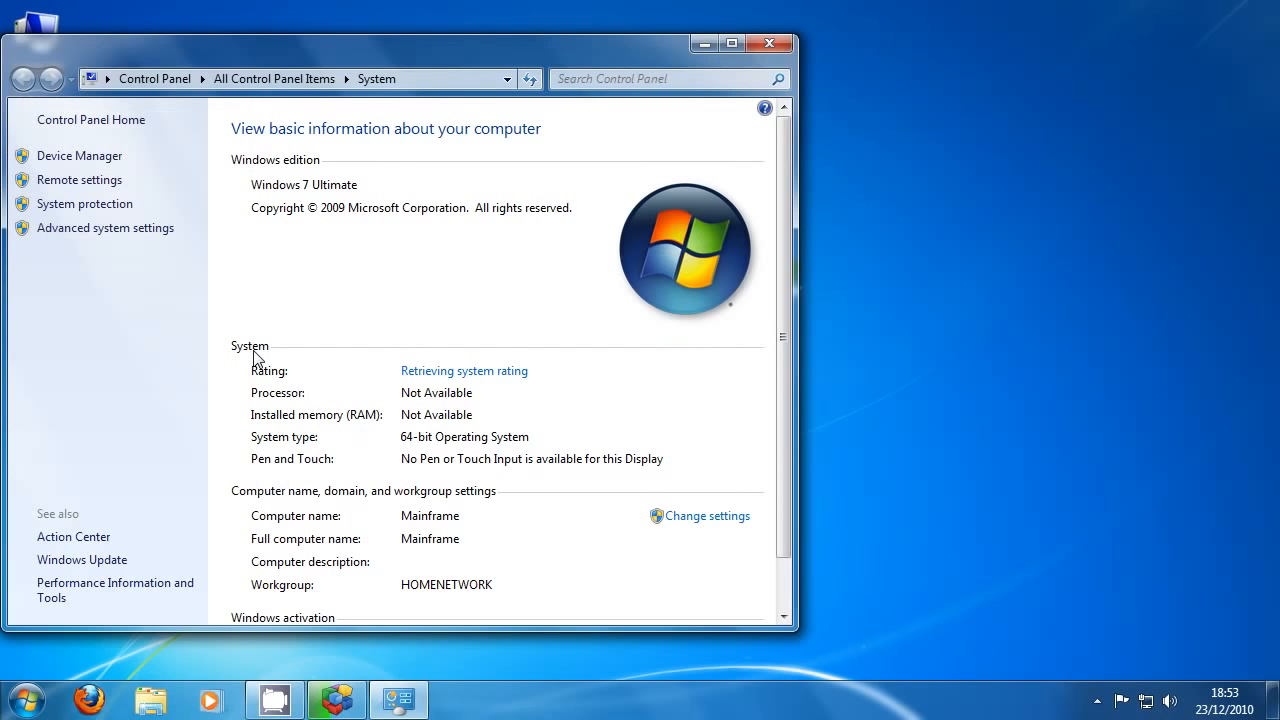
{"action": "left_click", "coordinate": [107, 232]}
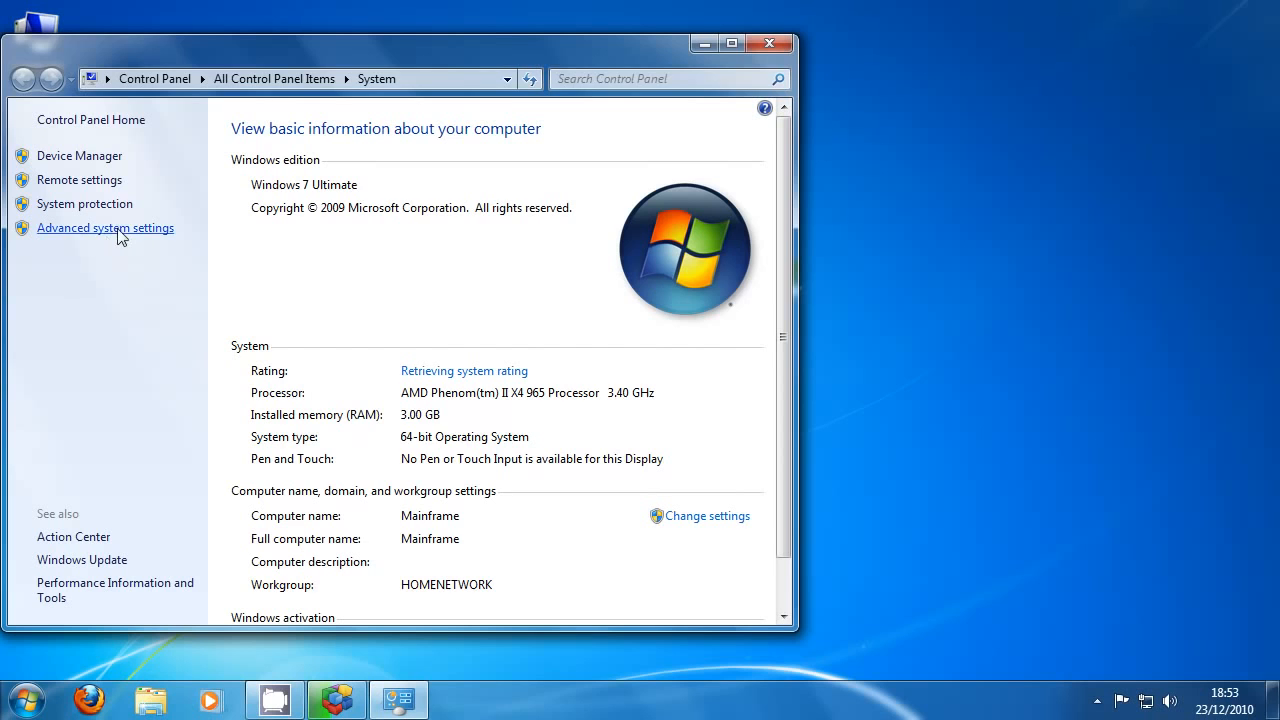
{"action": "key", "text": "super+Home"}
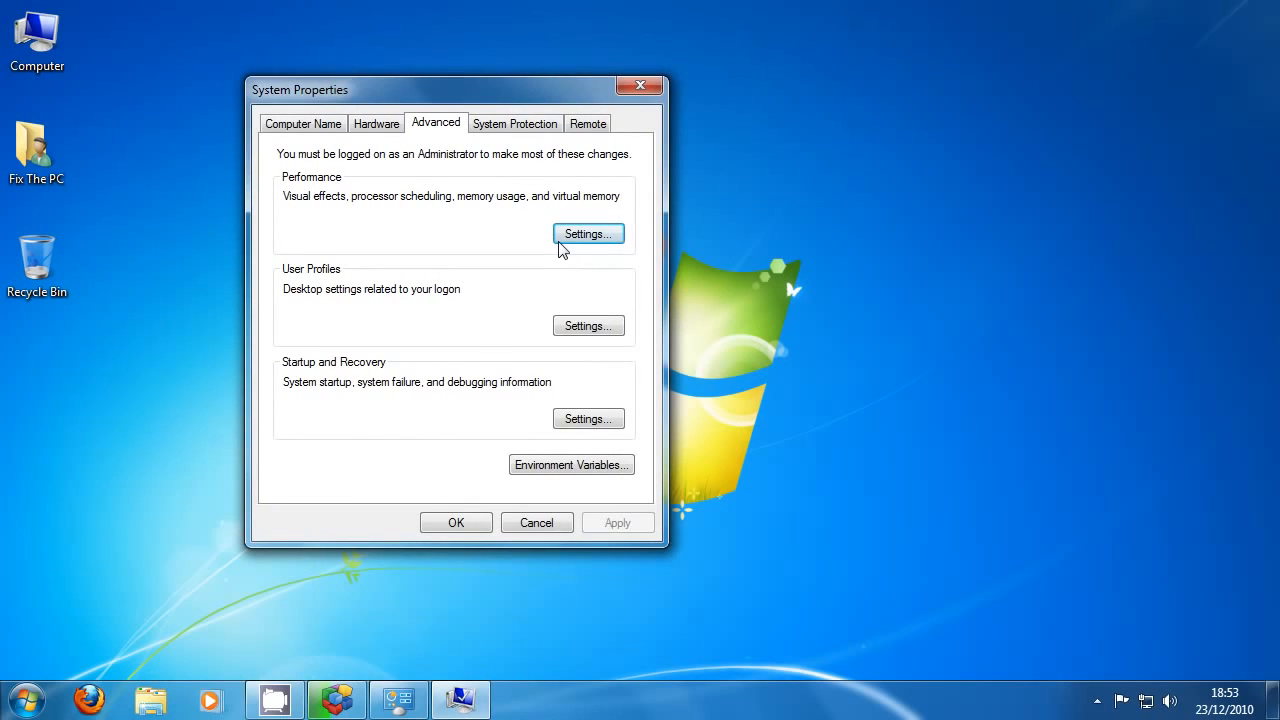
Open the Virtual Memory settings from the advanced performance options.
{"action": "left_click", "coordinate": [562, 238]}
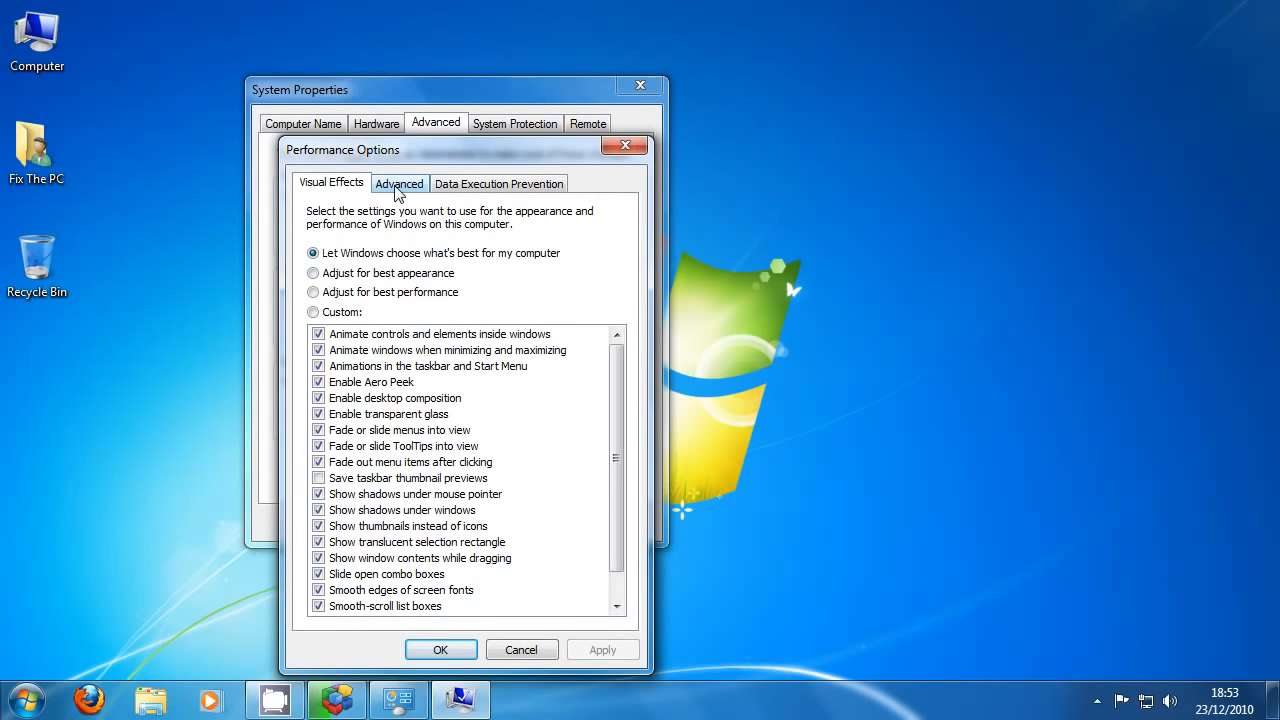
{"action": "left_click", "coordinate": [399, 186]}
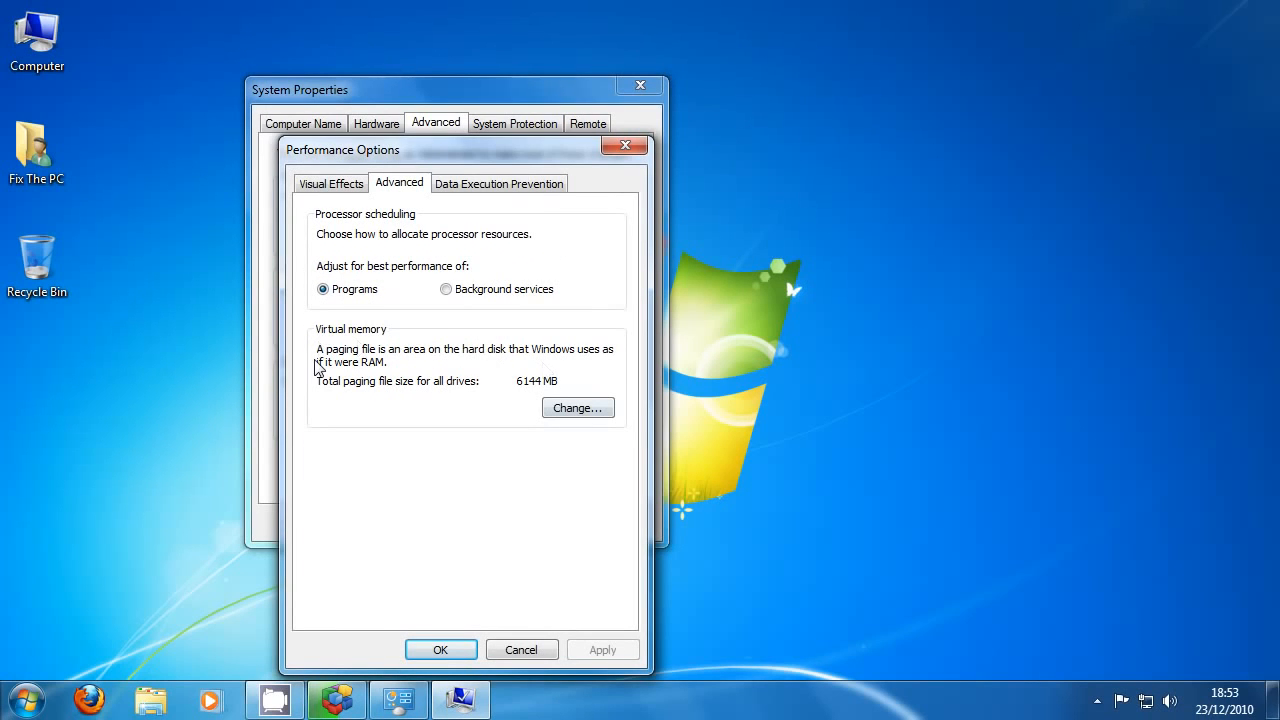
{"action": "left_click", "coordinate": [580, 412]}
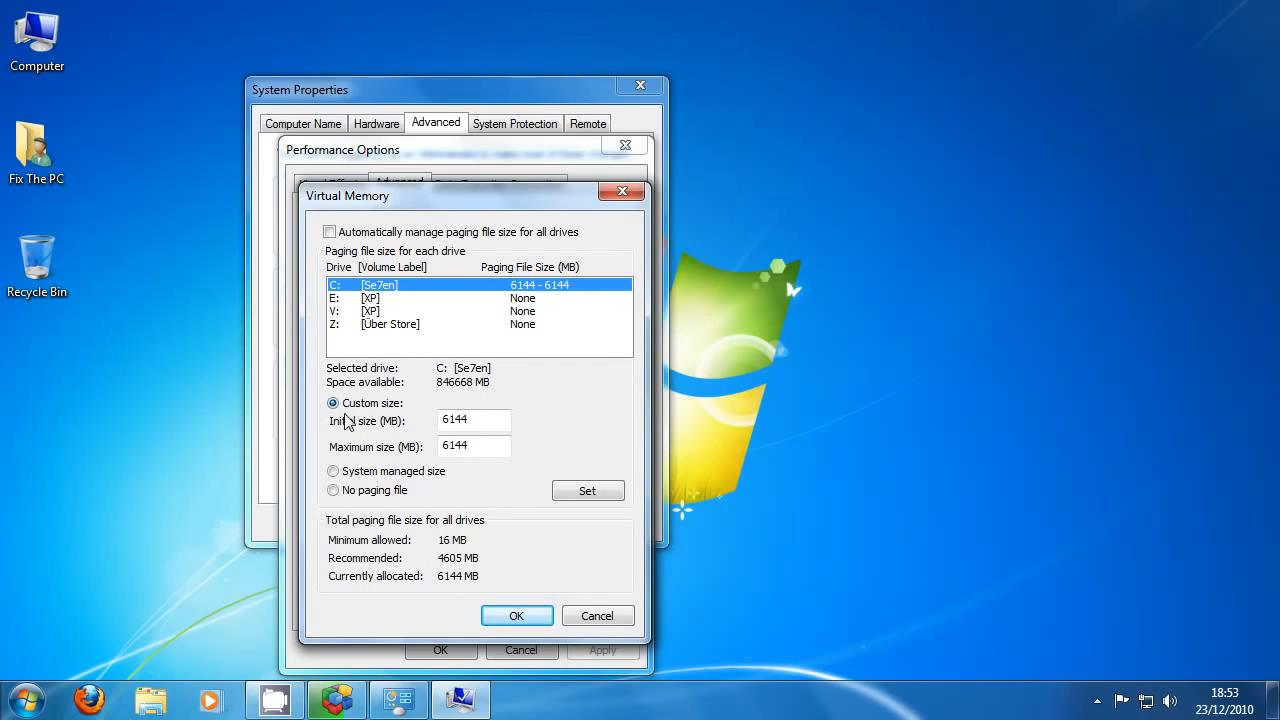
Try the No paging file option for the C: drive, return it to Custom size, and cancel out of the system dialogs.
{"action": "left_click", "coordinate": [356, 490]}
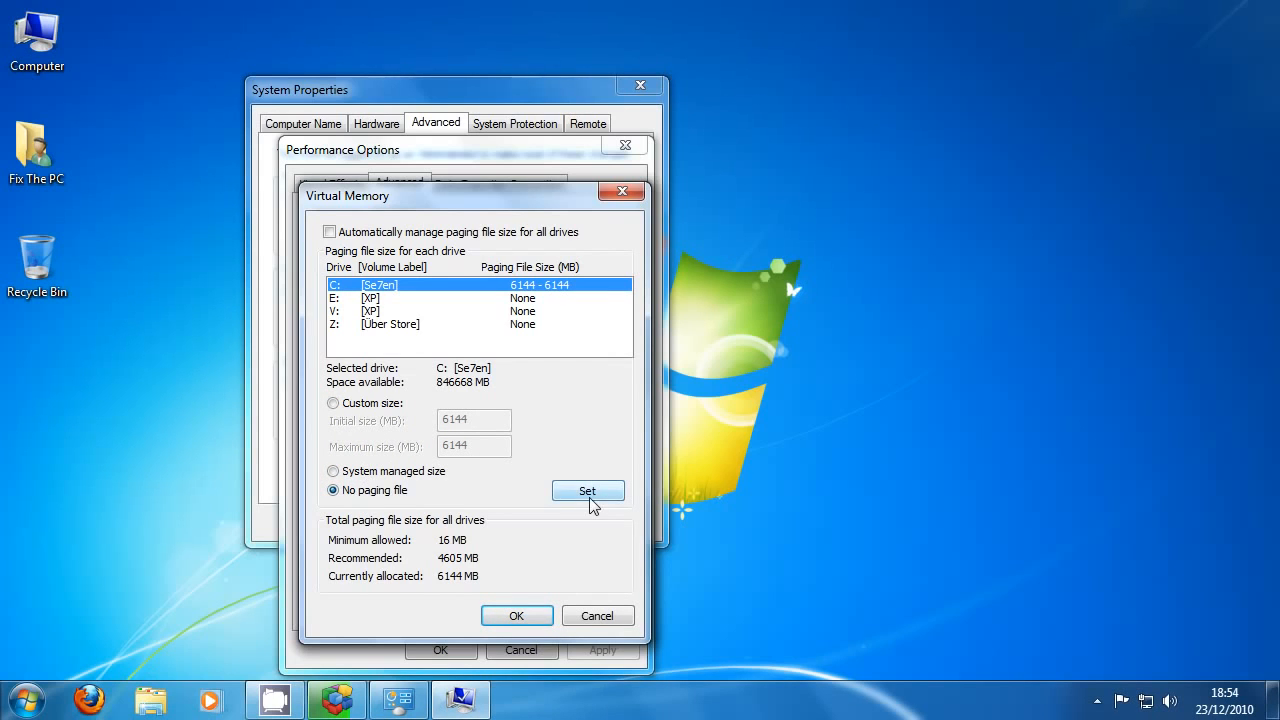
{"action": "left_click", "coordinate": [360, 405]}
{"action": "left_click", "coordinate": [327, 697]}
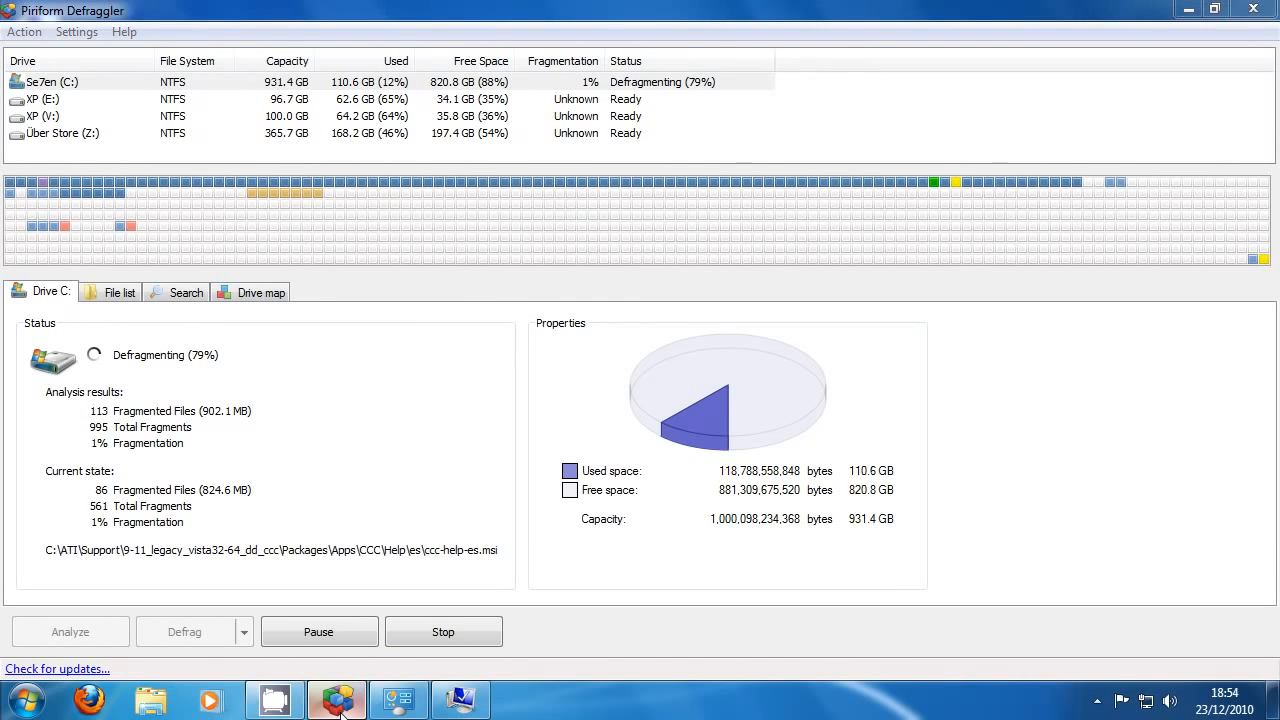
{"action": "left_click", "coordinate": [340, 708]}
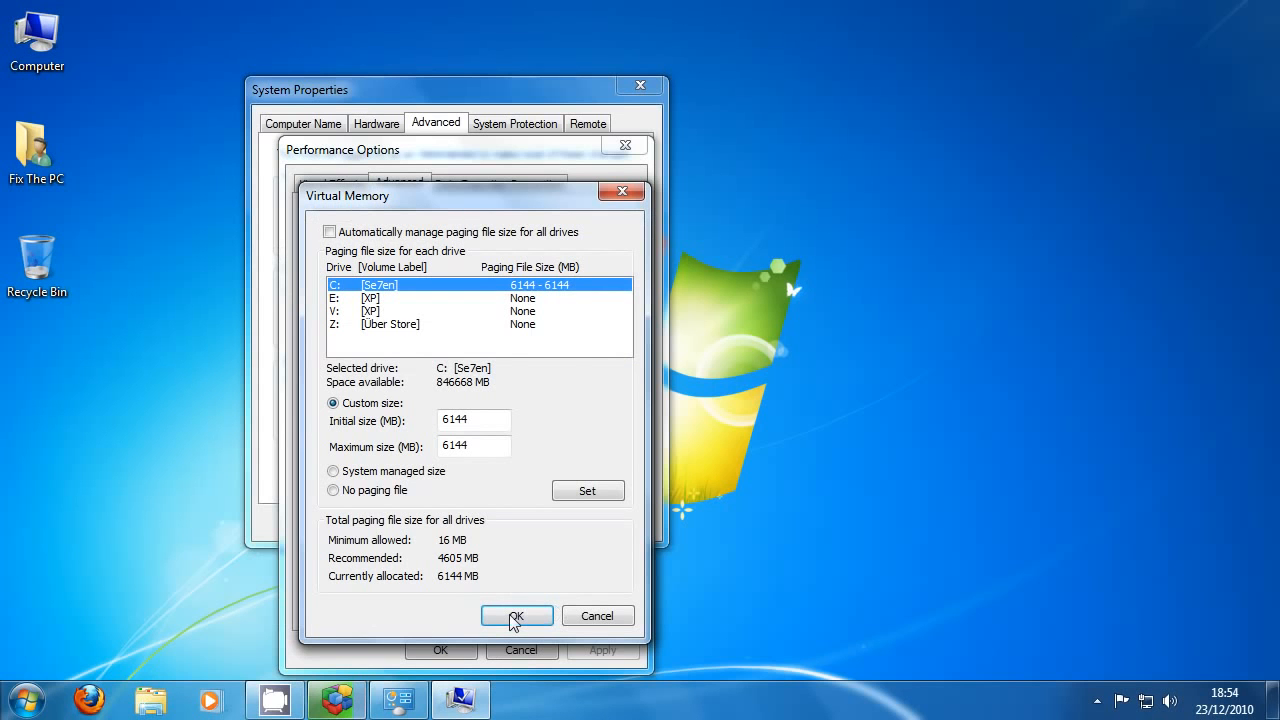
{"action": "left_click", "coordinate": [595, 614]}
{"action": "left_click", "coordinate": [520, 648]}
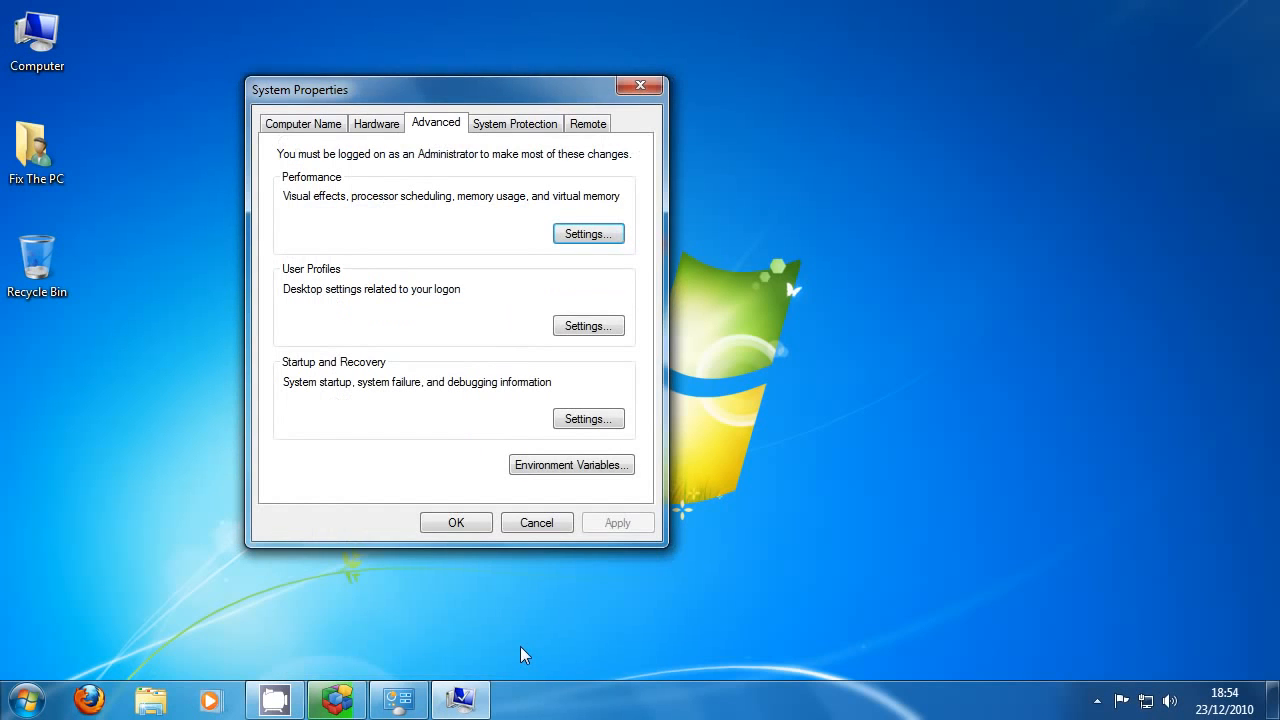
{"action": "left_click", "coordinate": [531, 524]}
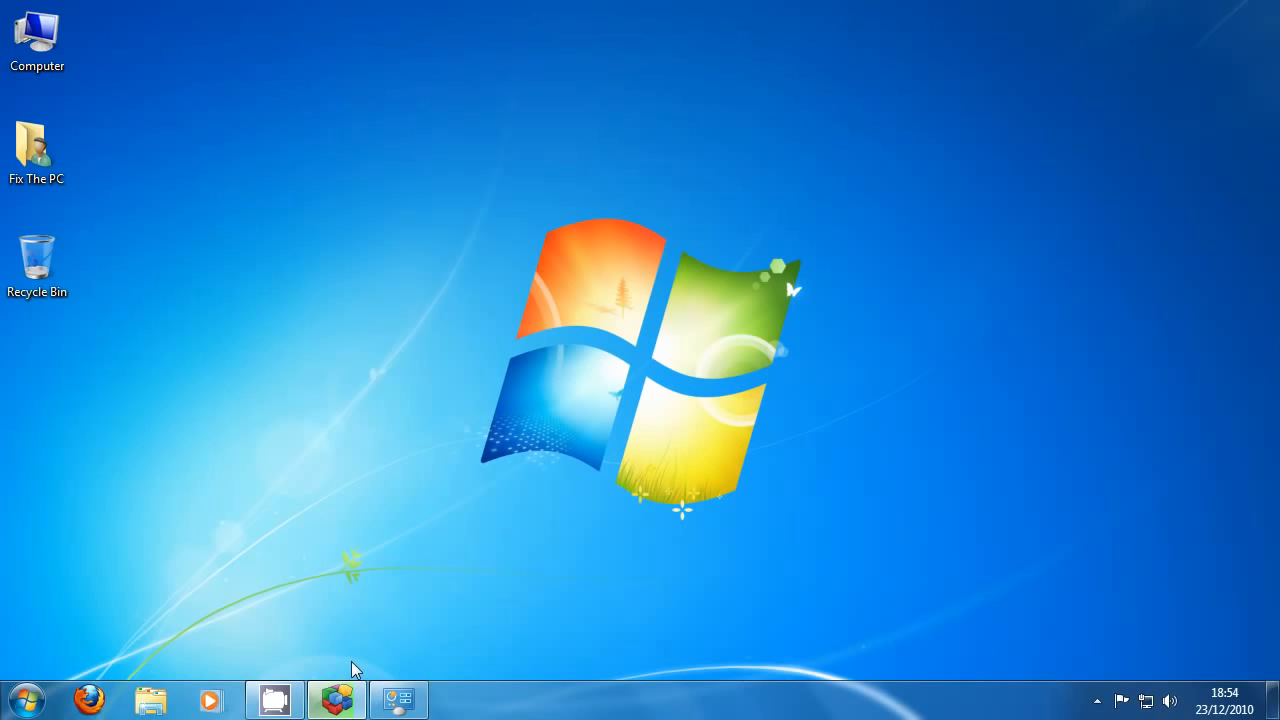
Return to Defraggler, stop the C: drive defragmentation, and move the restored window clear of the desktop icons.
{"action": "left_click", "coordinate": [337, 699]}
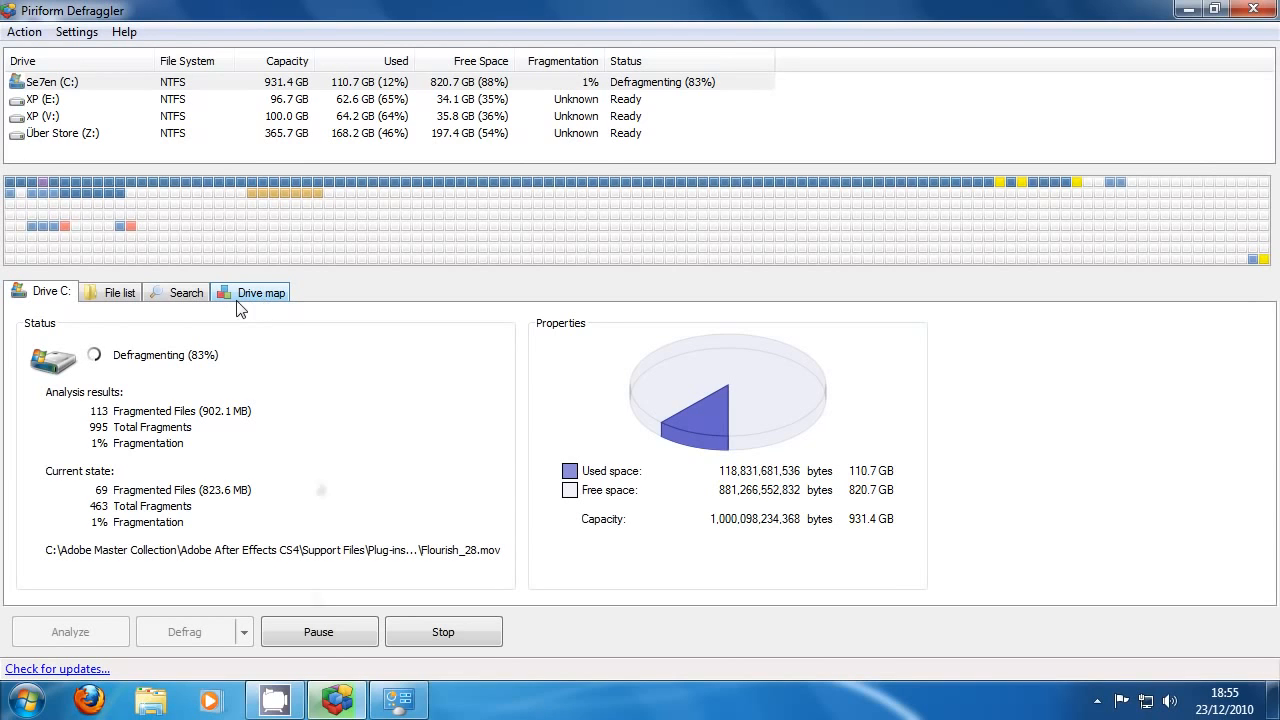
{"action": "left_click", "coordinate": [455, 645]}
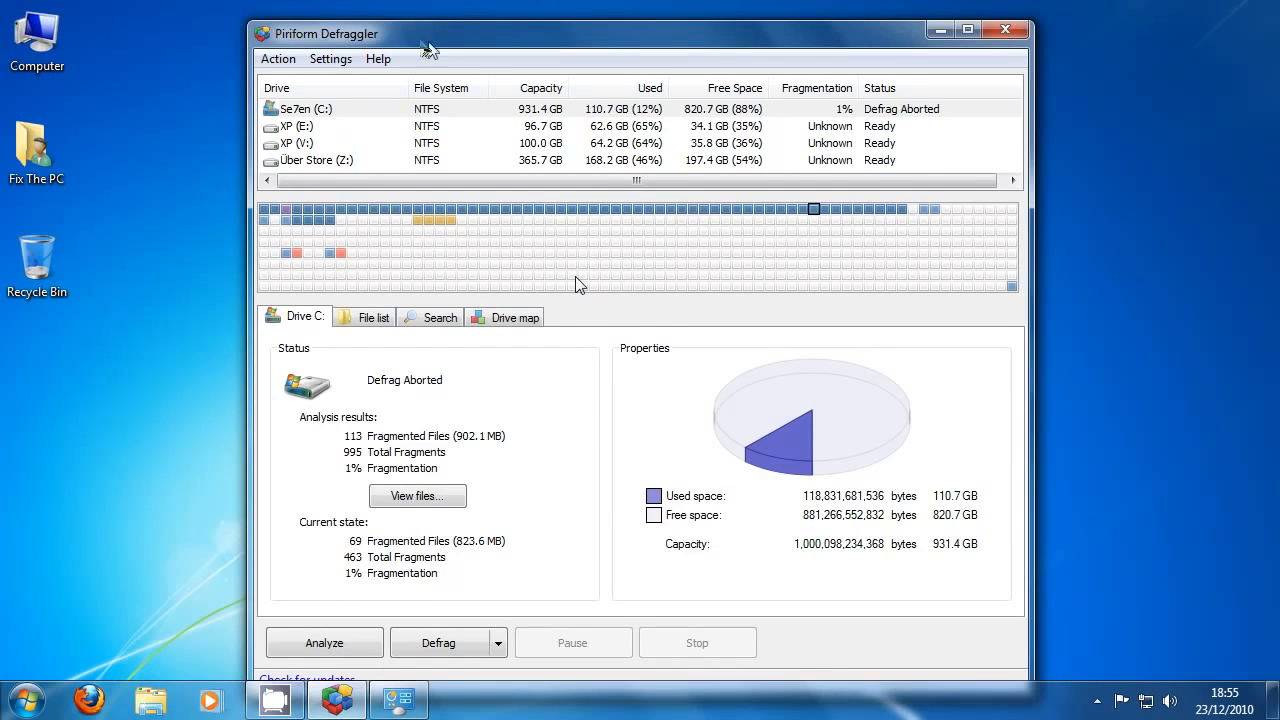
{"action": "left_click_drag", "start_coordinate": [423, 42], "coordinate": [565, 38]}
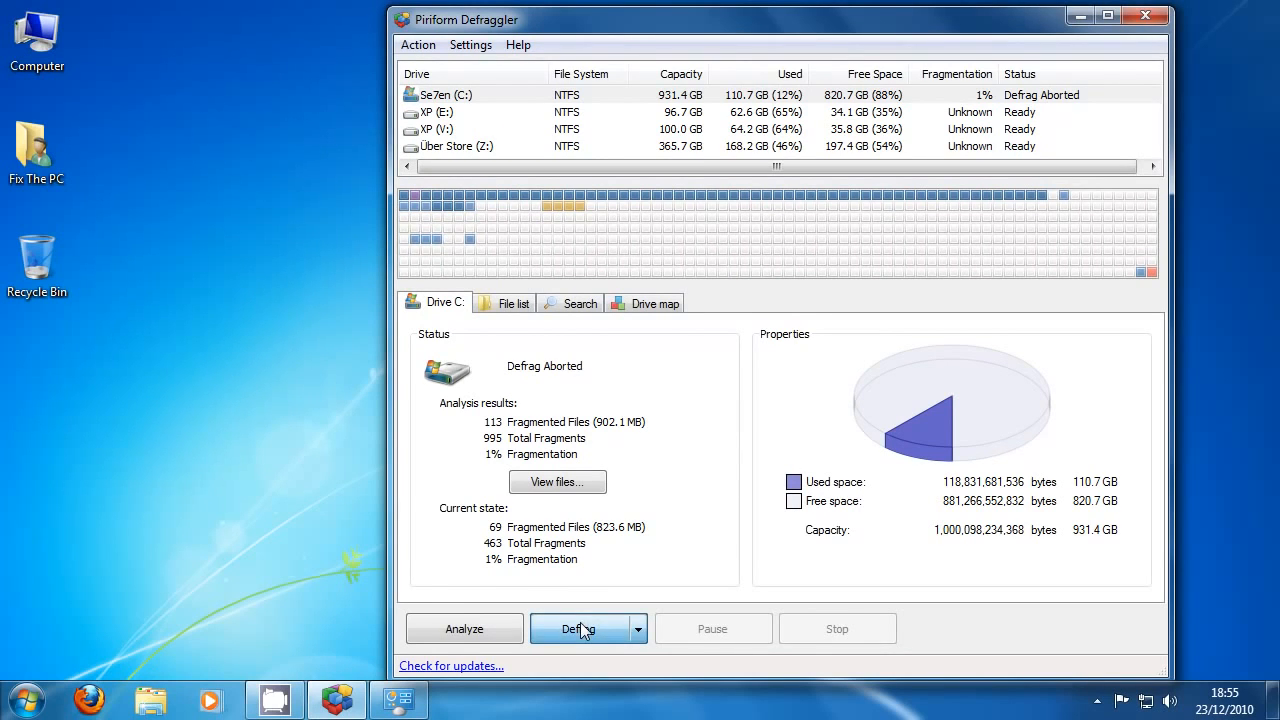
Revisit the Computer's system properties from the desktop and close the System window.
{"action": "right_click", "coordinate": [32, 60]}
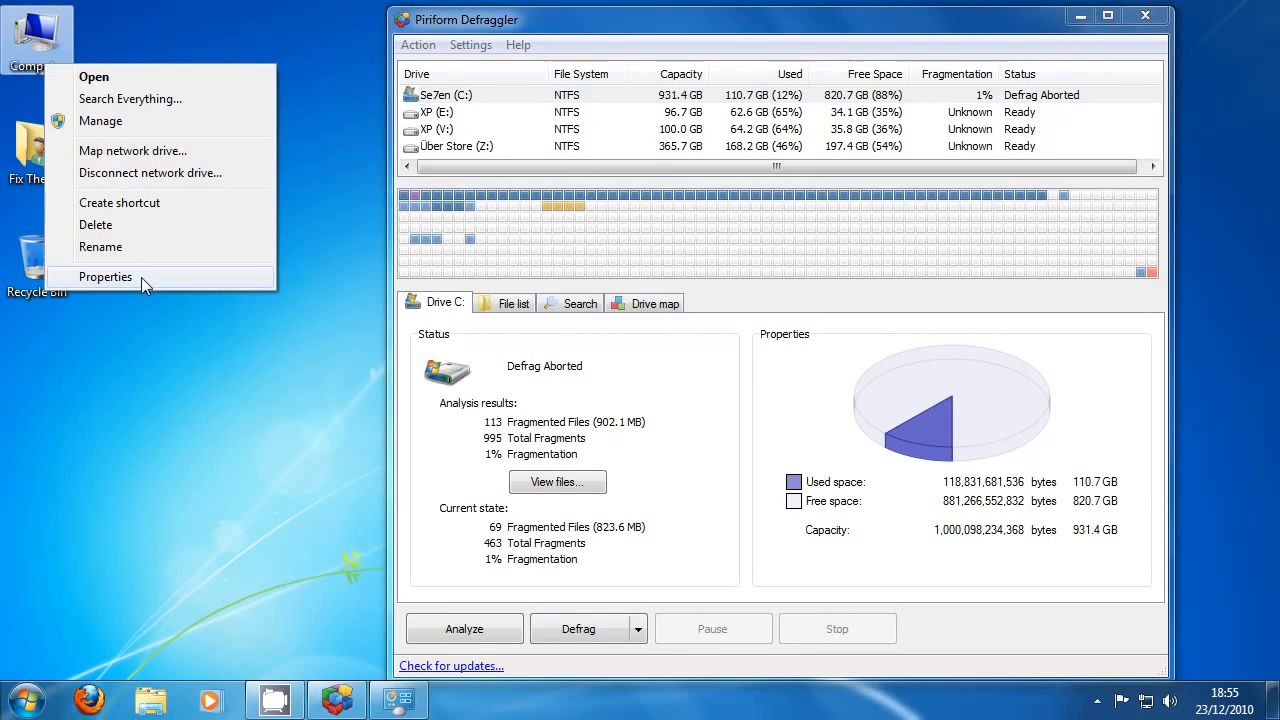
{"action": "left_click", "coordinate": [141, 277]}
{"action": "left_click", "coordinate": [767, 44]}
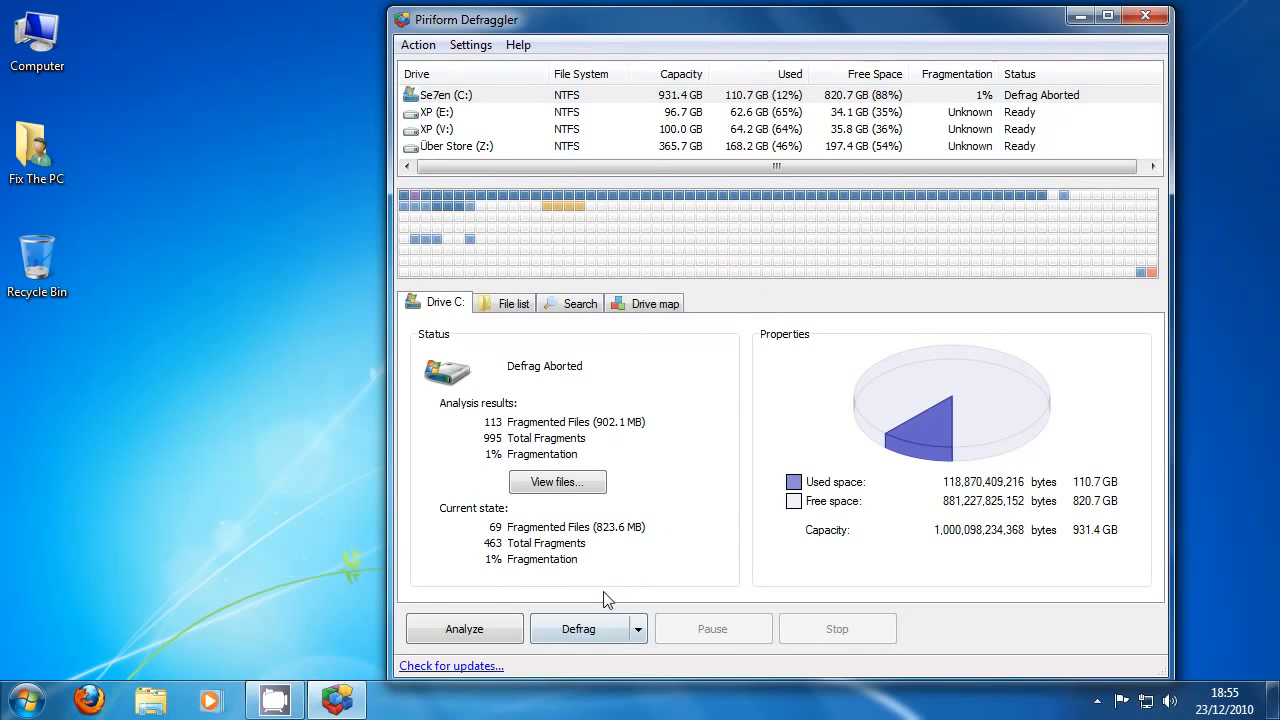
{"action": "right_click", "coordinate": [64, 51]}
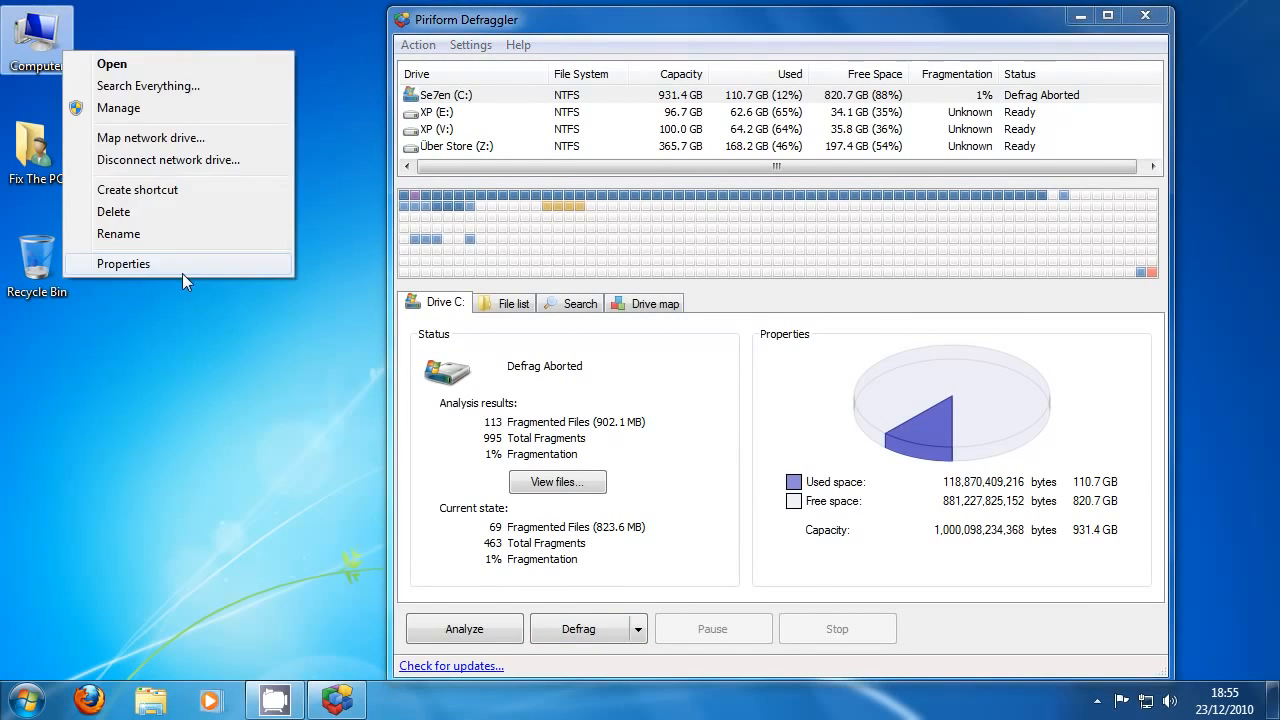
{"action": "left_click", "coordinate": [182, 264]}
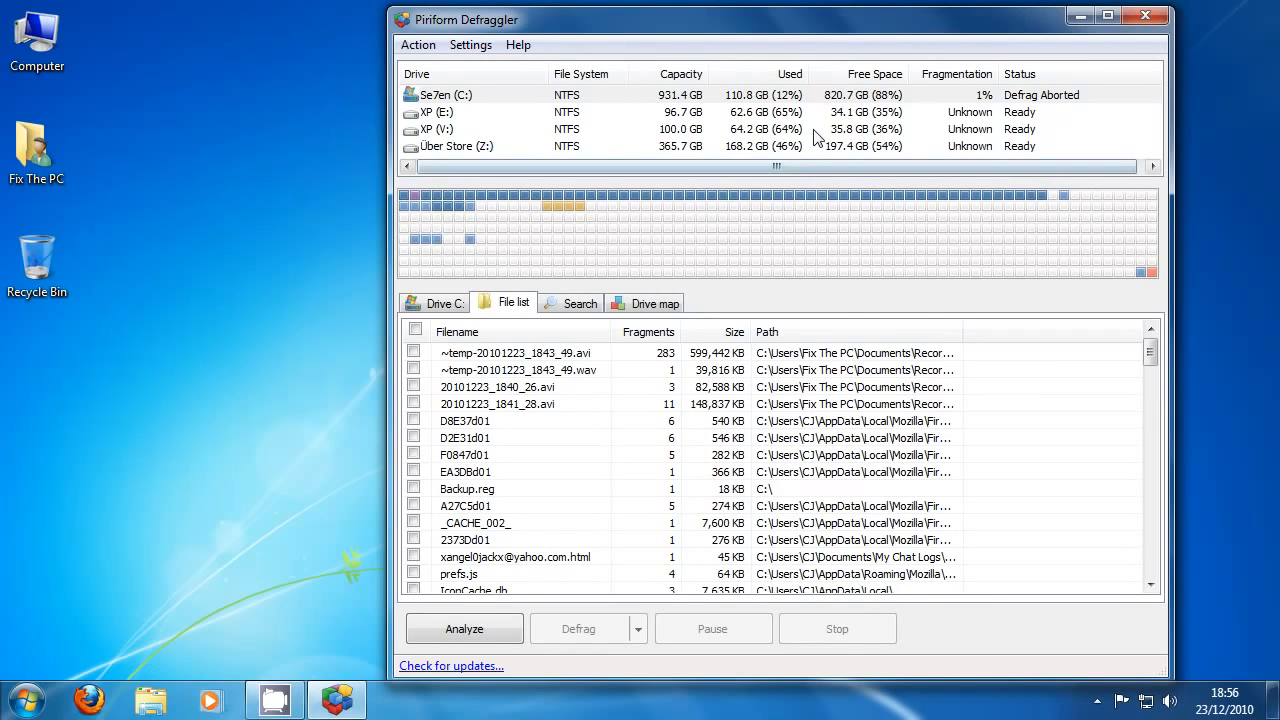
Return to the Drive C: status view and inspect the drive map blocks around the page file.
{"action": "left_click", "coordinate": [443, 304]}
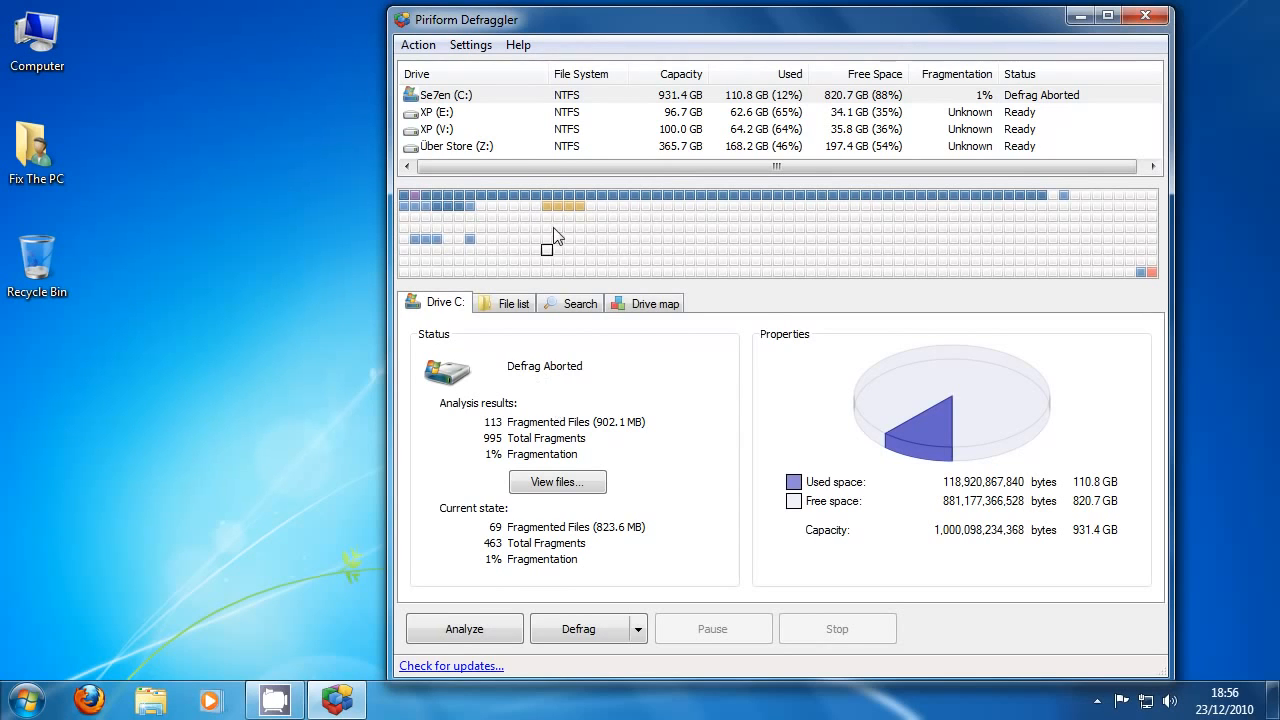
{"action": "mouse_move", "coordinate": [565, 217]}
{"action": "mouse_move", "coordinate": [504, 210]}
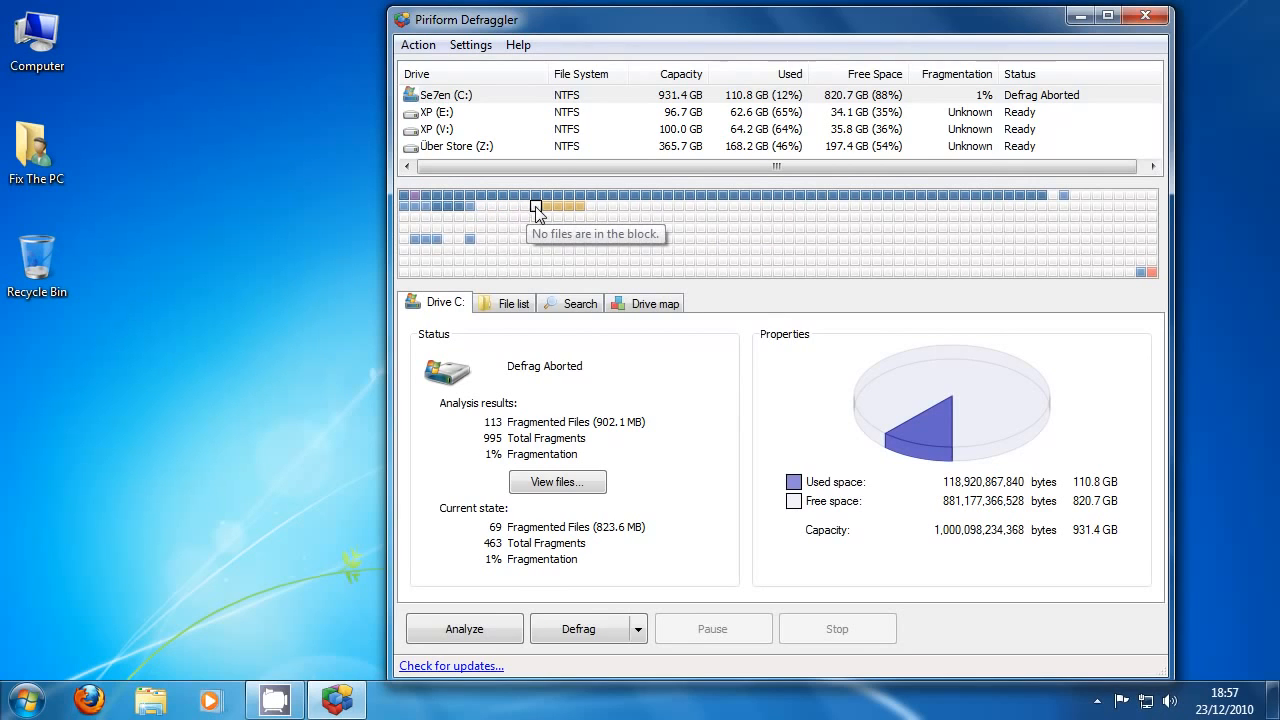
{"action": "mouse_move", "coordinate": [535, 245]}
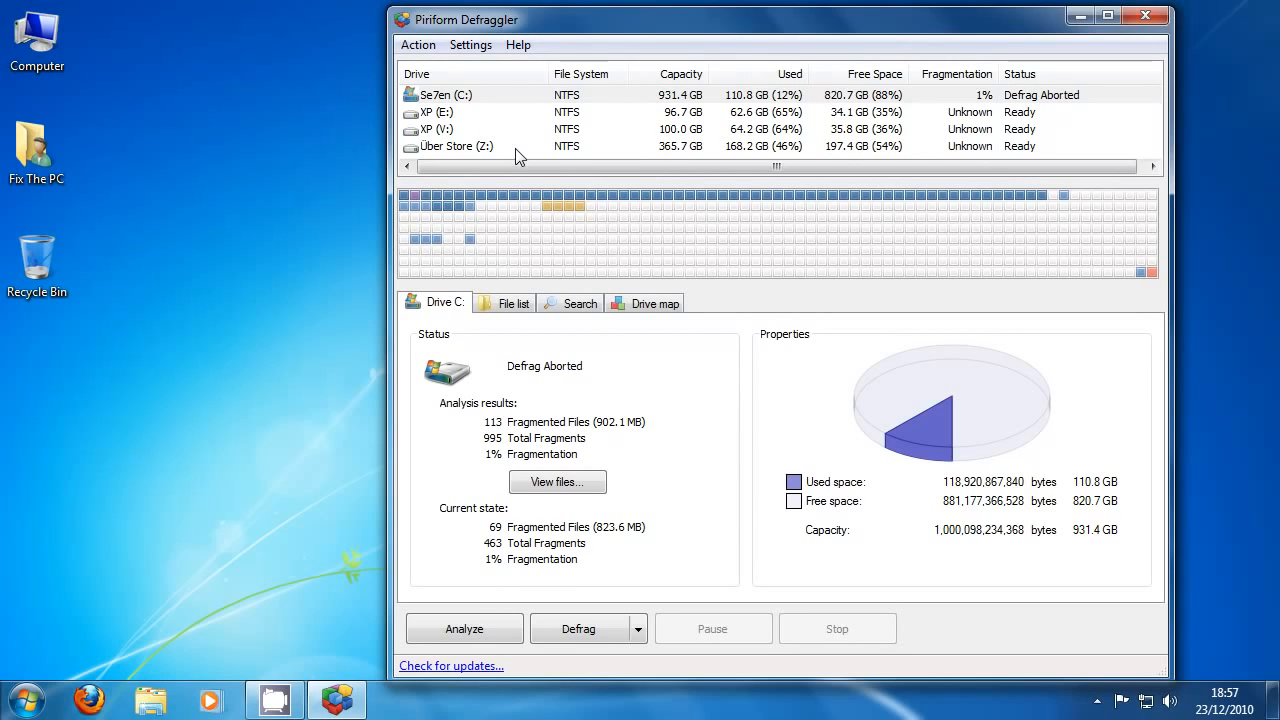
{"action": "key", "text": "super"}
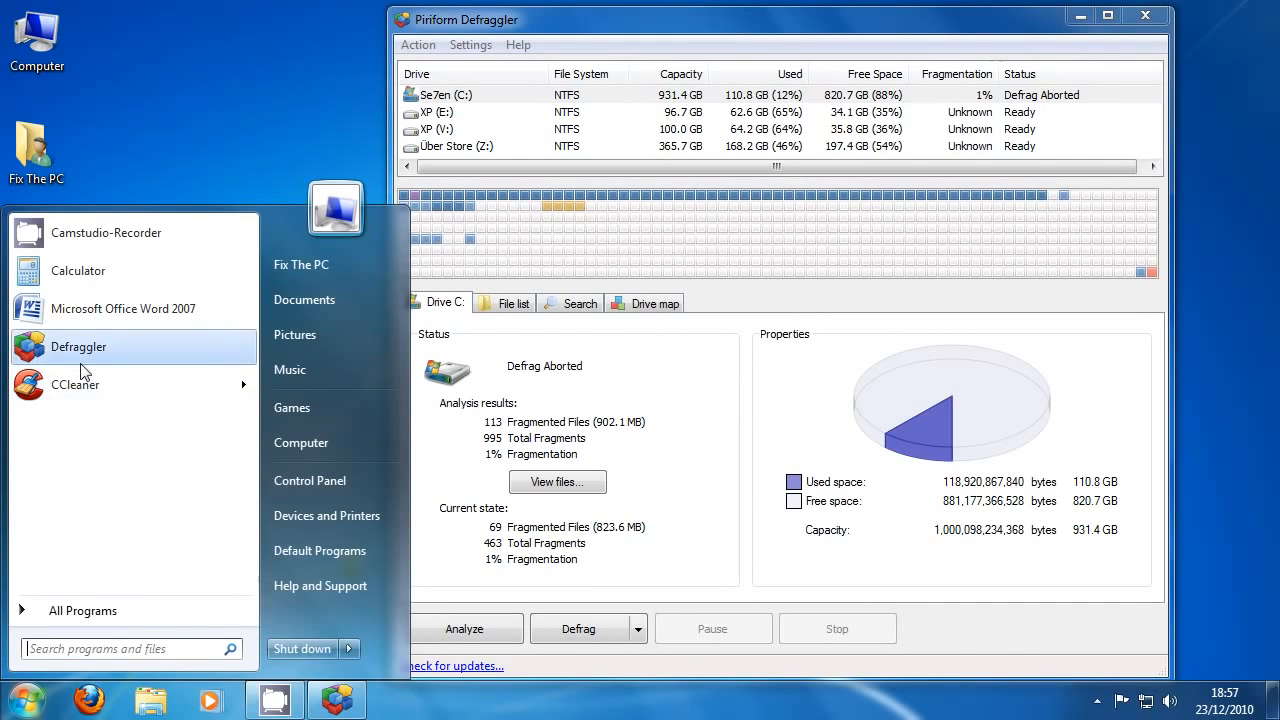
{"action": "left_click", "coordinate": [600, 380]}
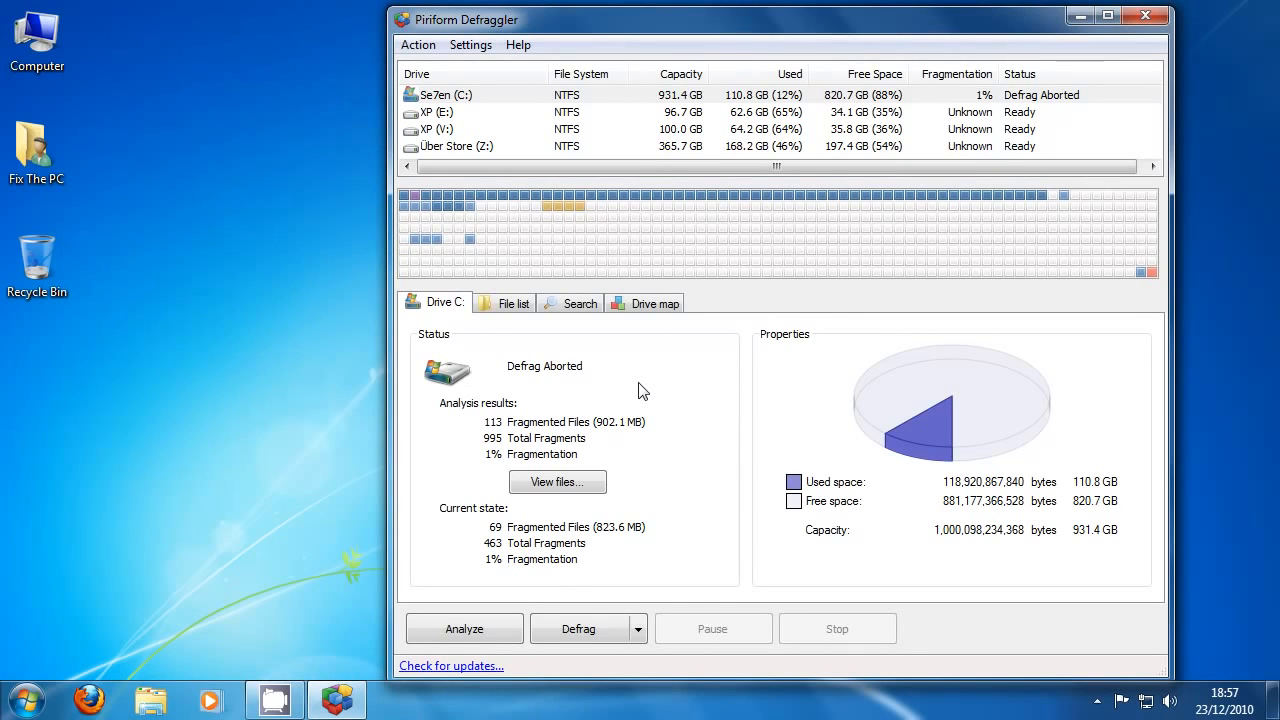
Run a Quick Defrag on the Über Store (Z:) drive and review its drive map.
{"action": "left_click", "coordinate": [475, 147]}
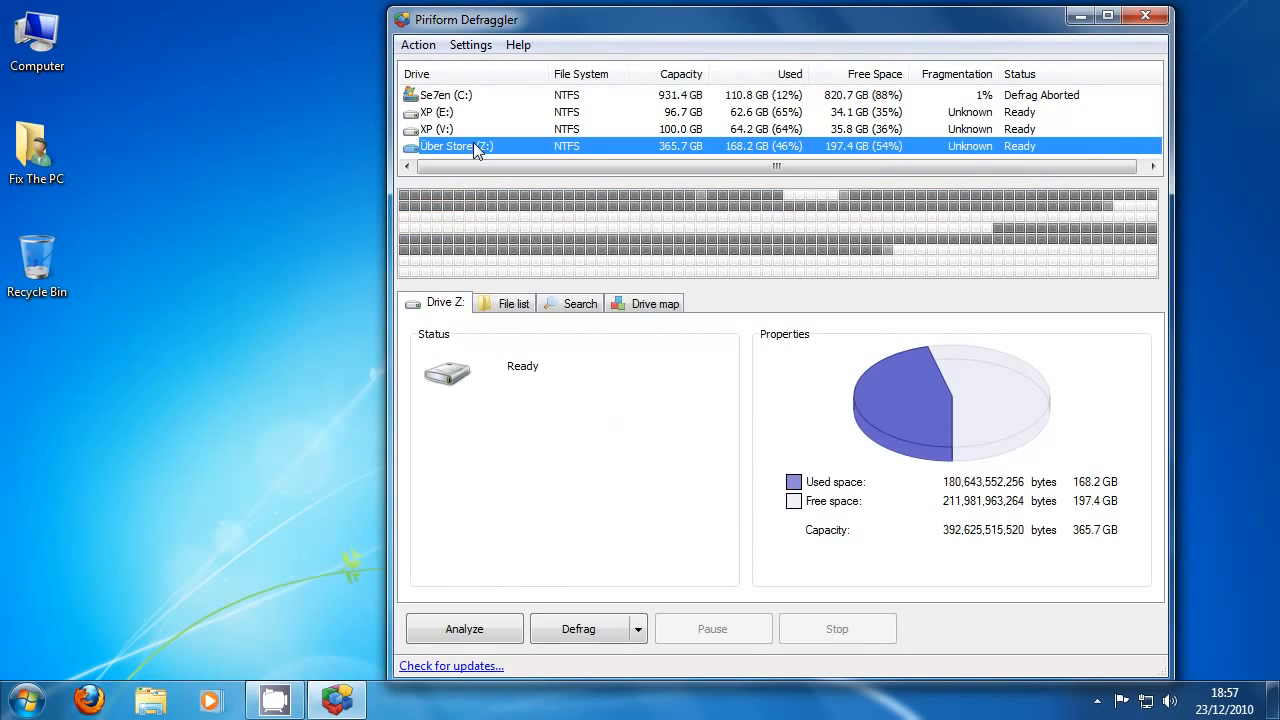
{"action": "left_click", "coordinate": [640, 634]}
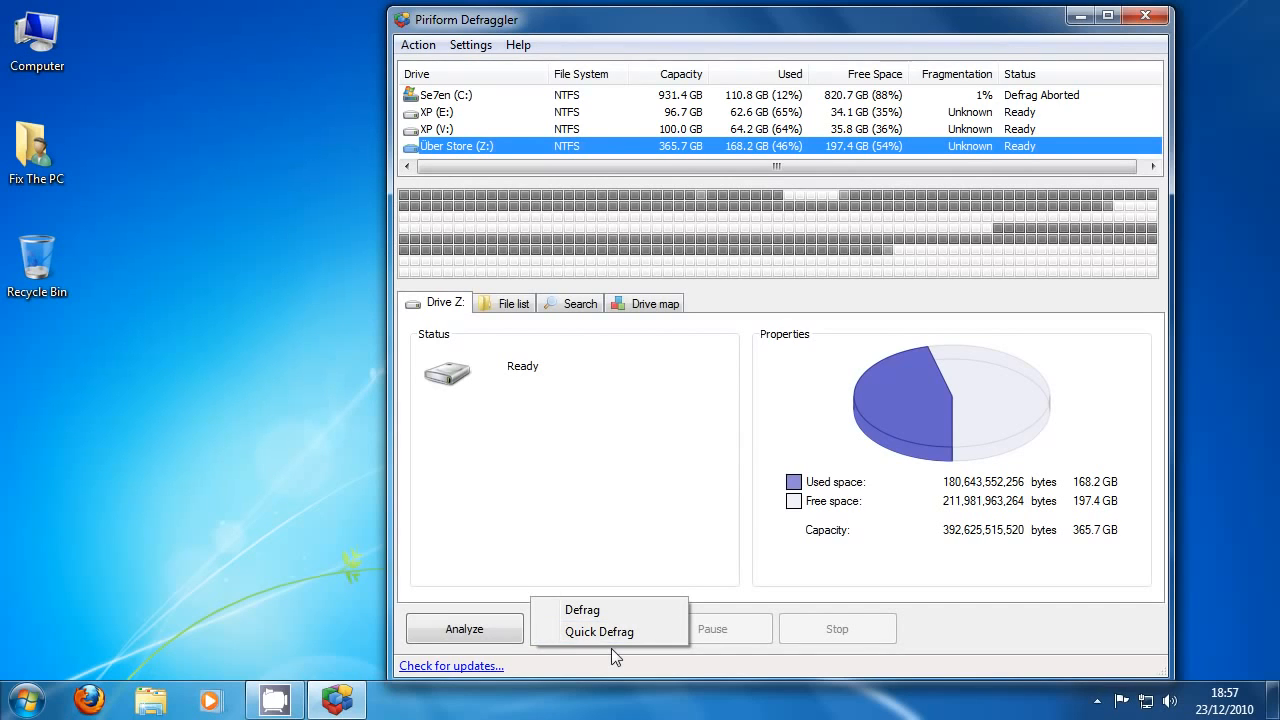
{"action": "left_click", "coordinate": [607, 632]}
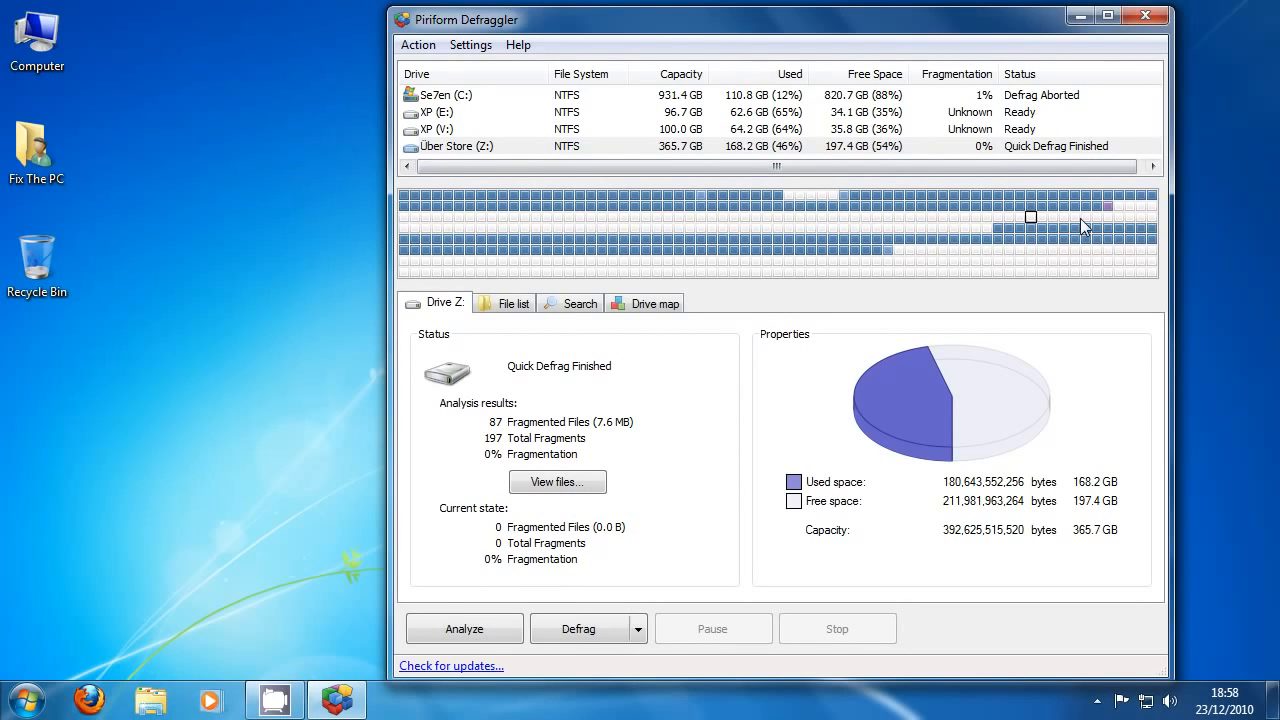
{"action": "mouse_move", "coordinate": [668, 252]}
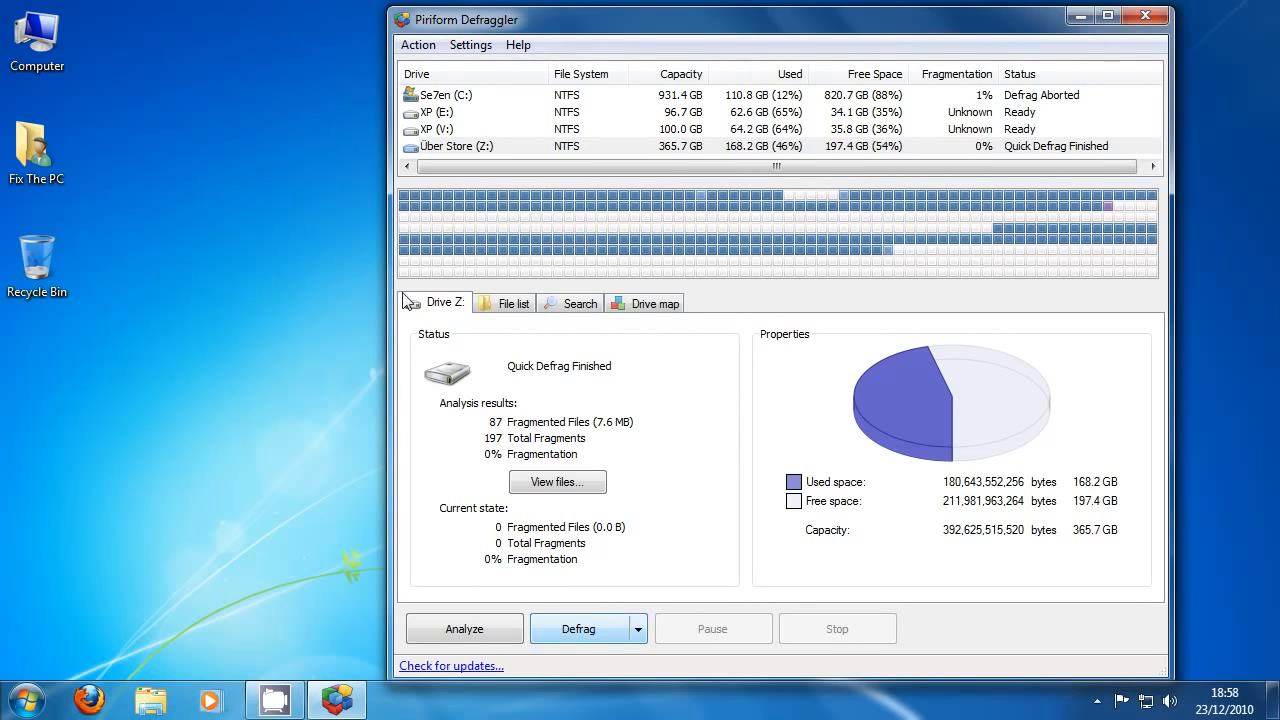
Return to the Se7en (C:) drive's status and close Defraggler.
{"action": "left_click", "coordinate": [467, 97]}
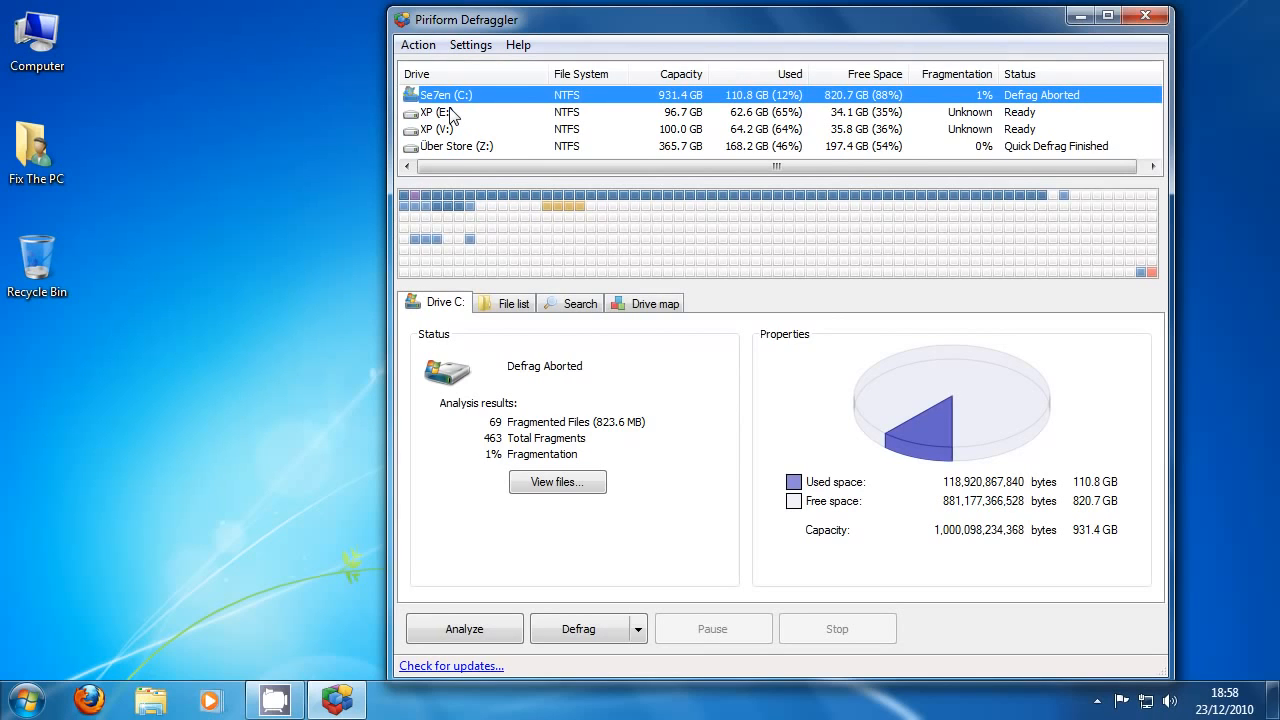
{"action": "left_click", "coordinate": [1146, 16]}
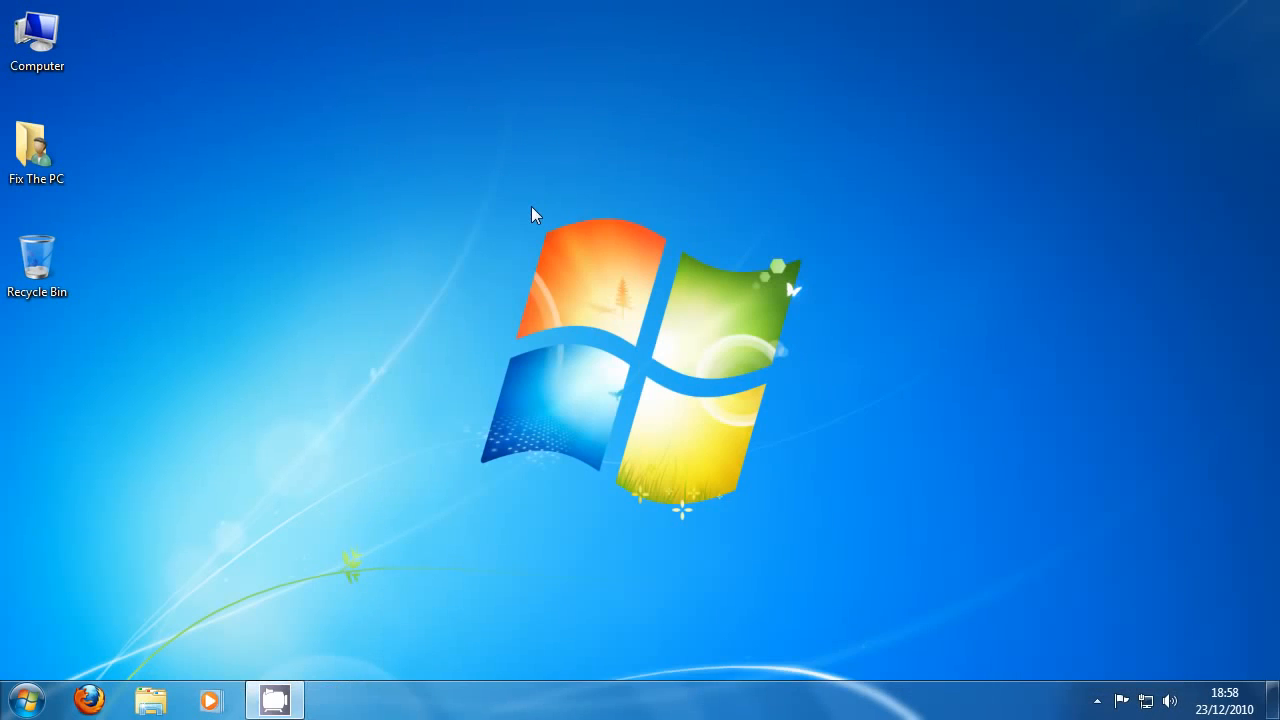